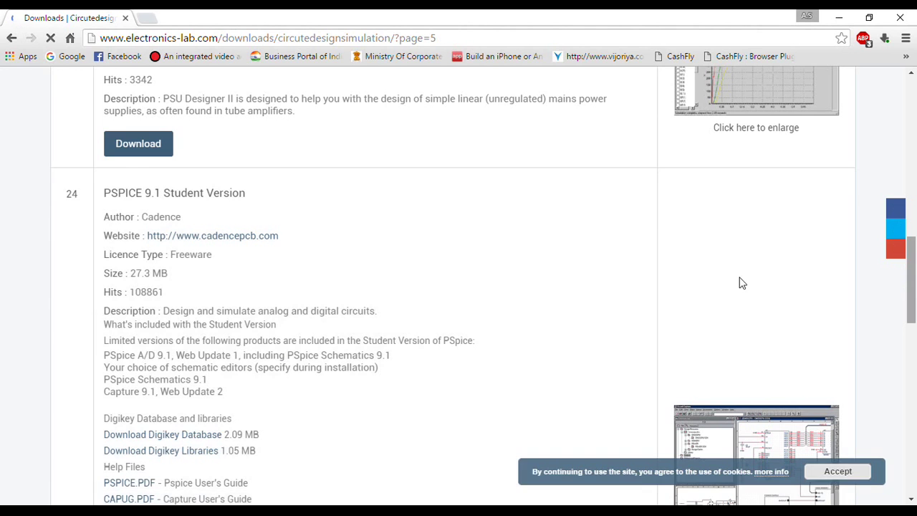
Examine the PSPICE 9.1 Student Version entry, including its title, description, help files and tutorial links.
left_click(507, 259)
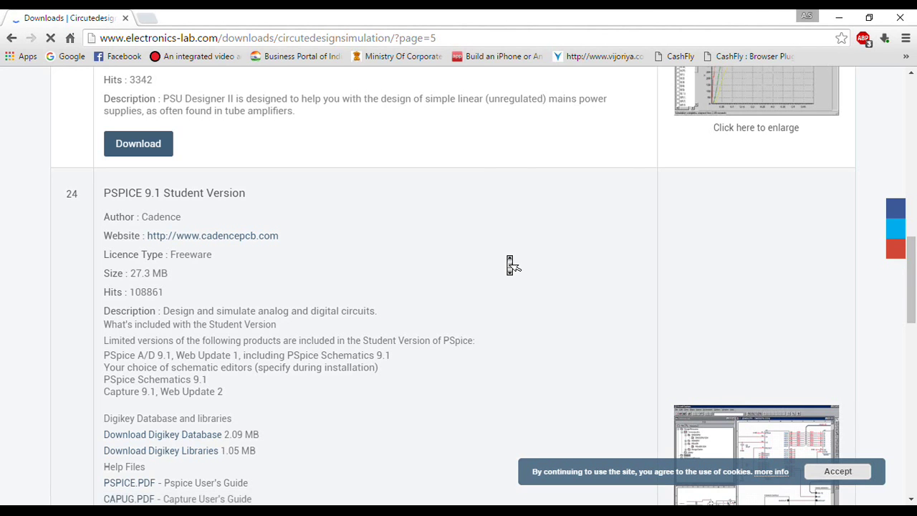
scroll(510, 265, "down", 5)
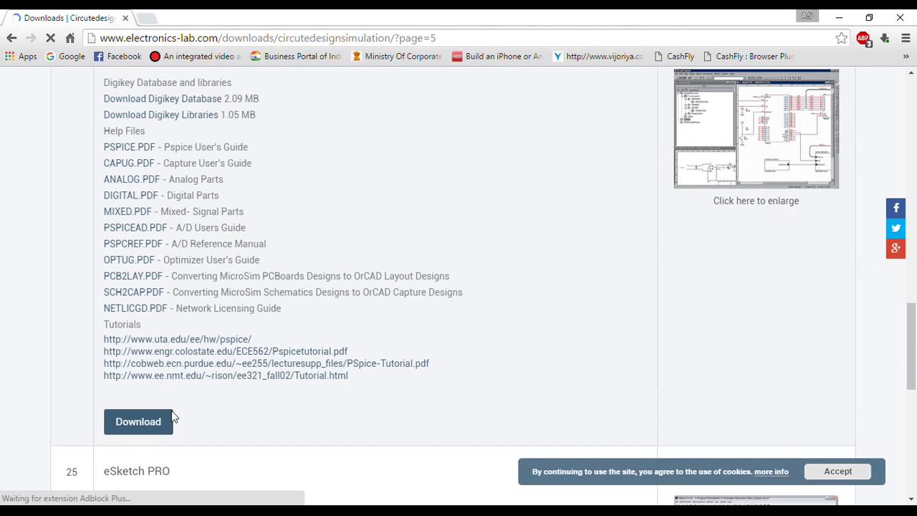
scroll(147, 425, "down", 1)
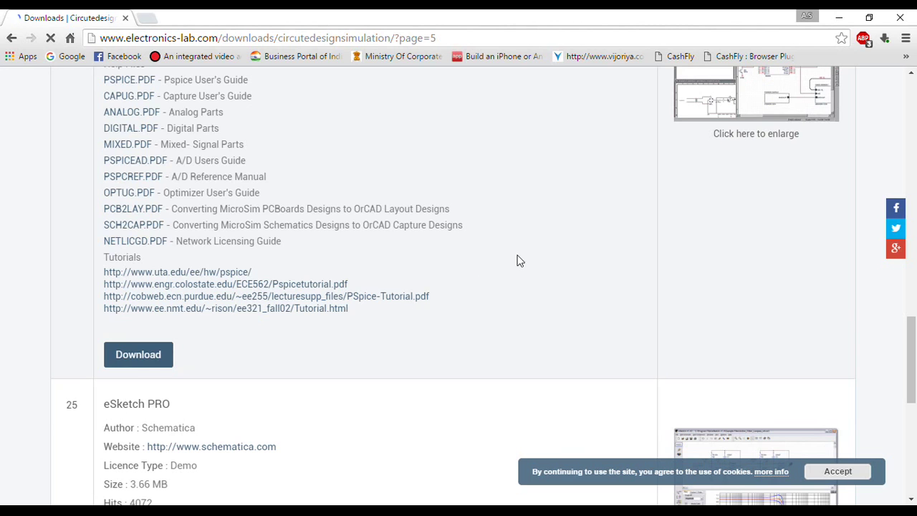
scroll(520, 264, "up", 3)
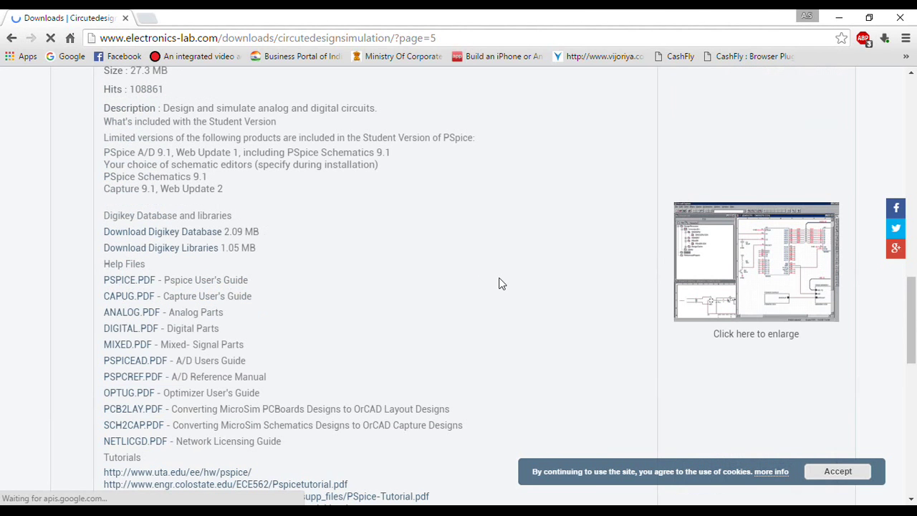
scroll(914, 303, "up", 3)
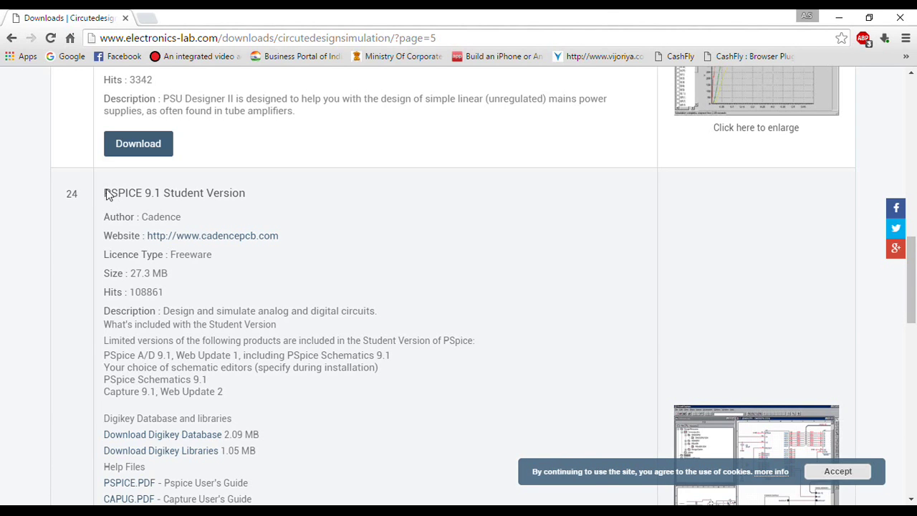
left_click(106, 194)
left_click_drag(104, 193, 266, 194)
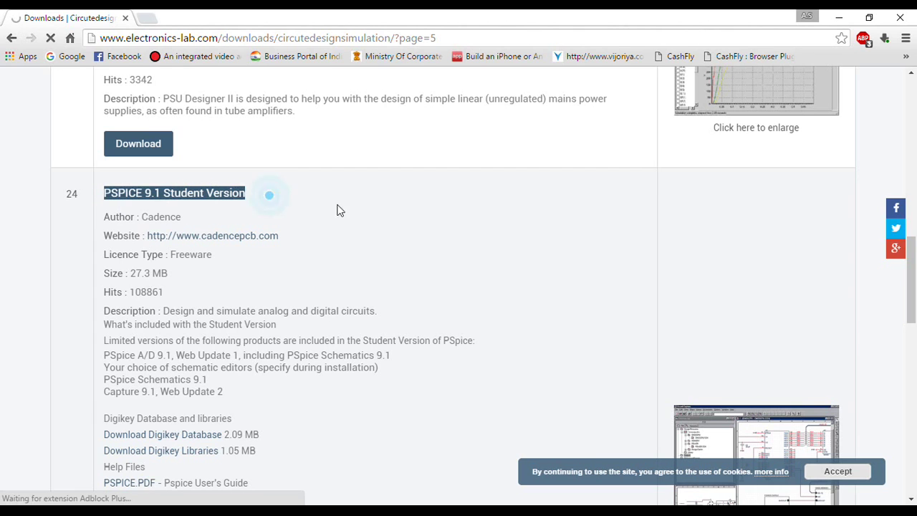
left_click(391, 230)
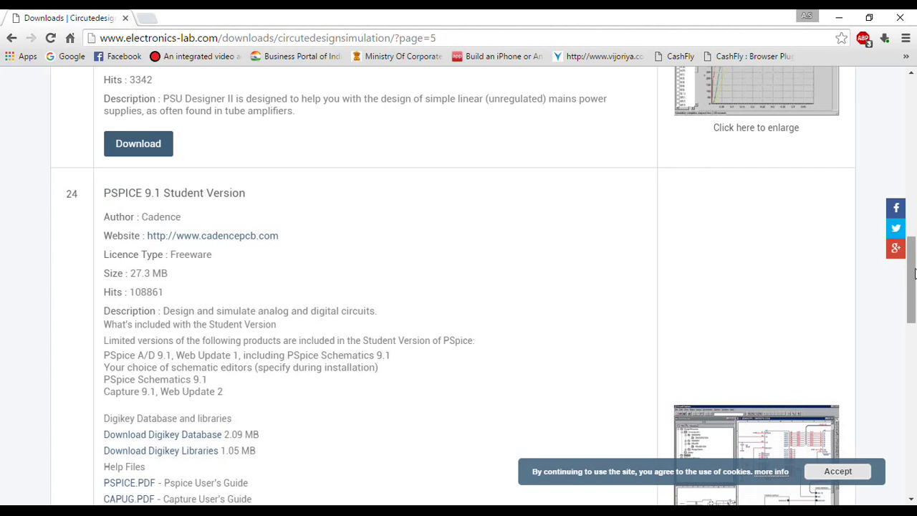
Download the PSPICE 9.1 Student Version installer 91pspstu.exe, saving it in the Programs category.
left_click(914, 277)
left_click_drag(913, 277, 913, 338)
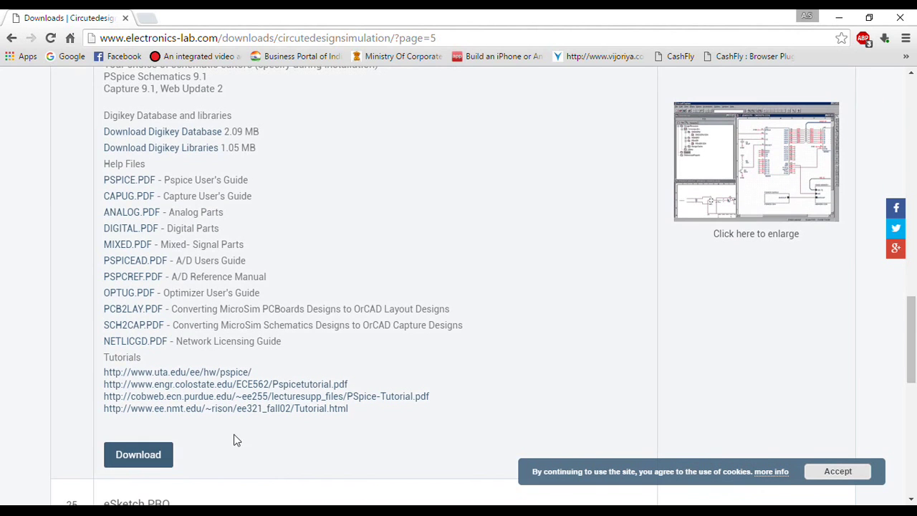
left_click(139, 456)
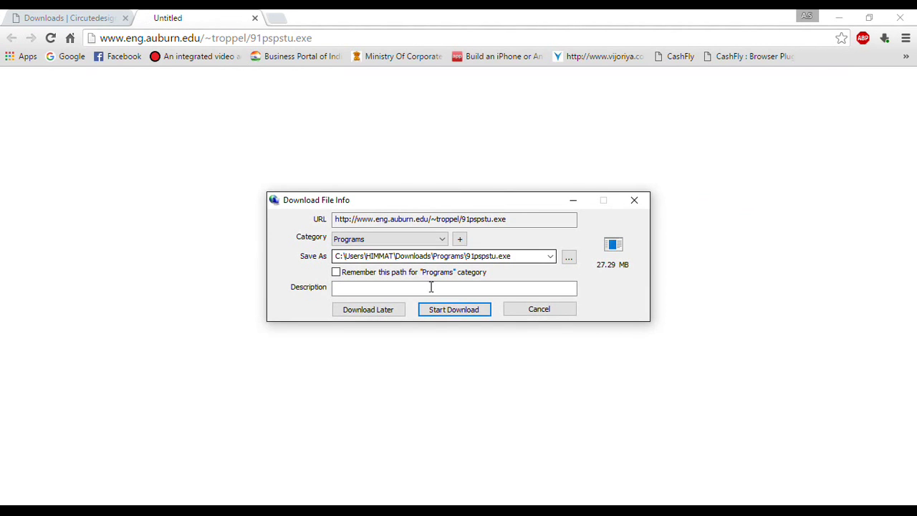
left_click(454, 309)
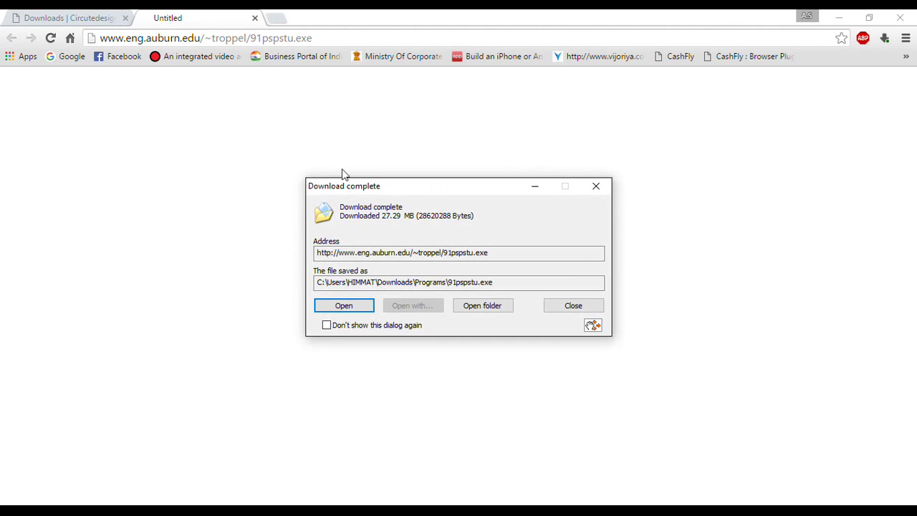
Open the downloaded 91pspstu.exe and unzip all its files to the default Temp folder.
left_click(354, 302)
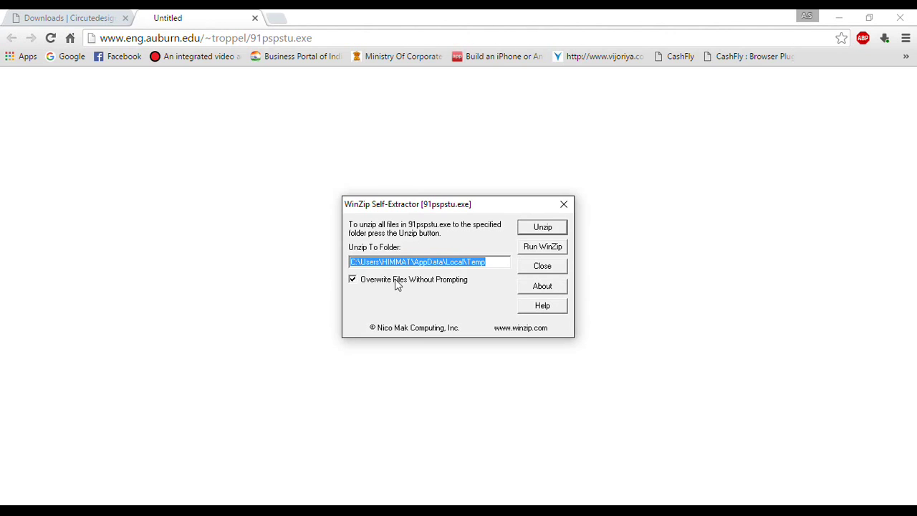
left_click(541, 227)
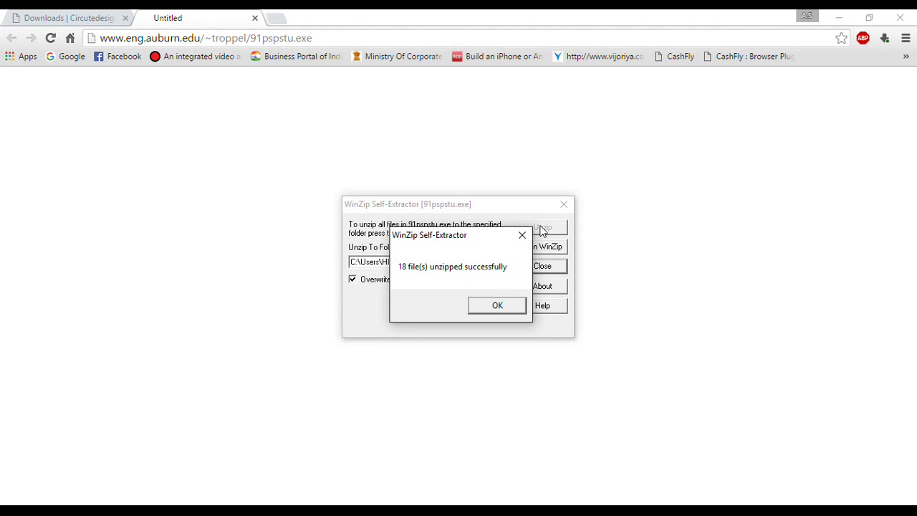
left_click(484, 308)
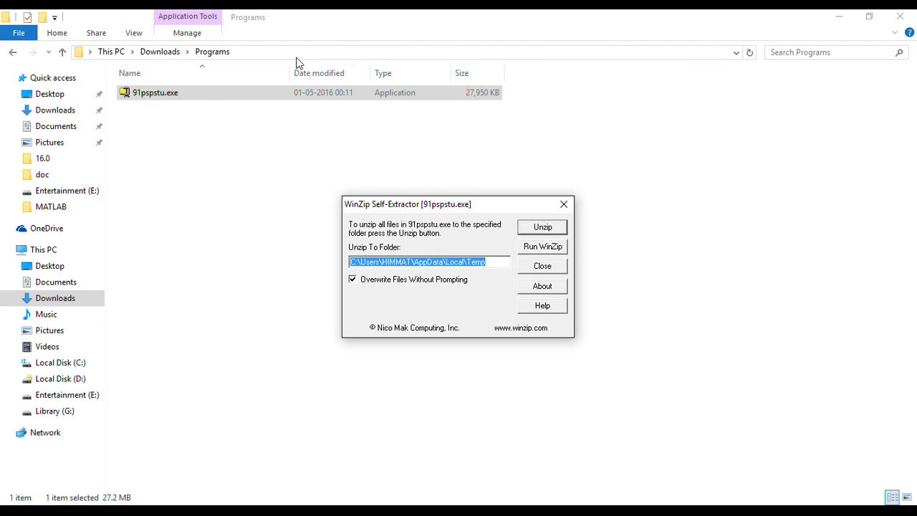
Copy the path of the Downloads\Programs folder and set it as the self-extractor's unzip folder.
left_click(296, 52)
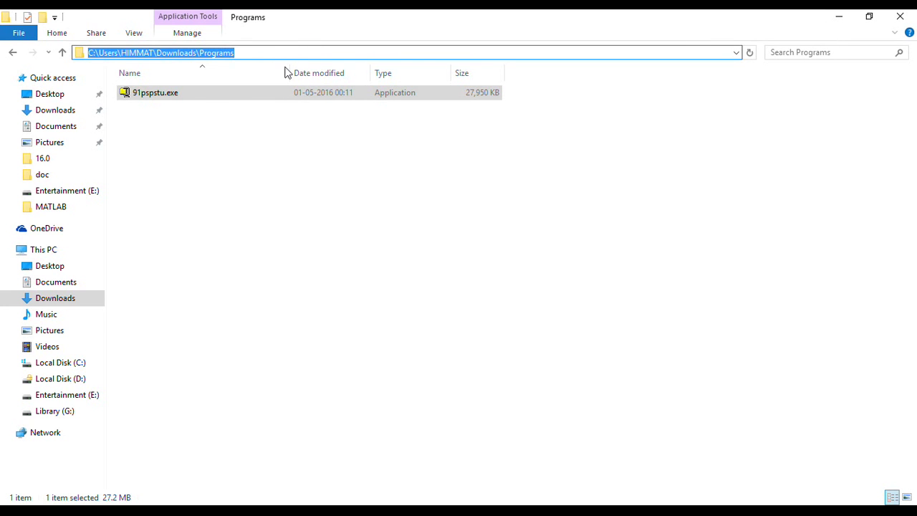
right_click(246, 53)
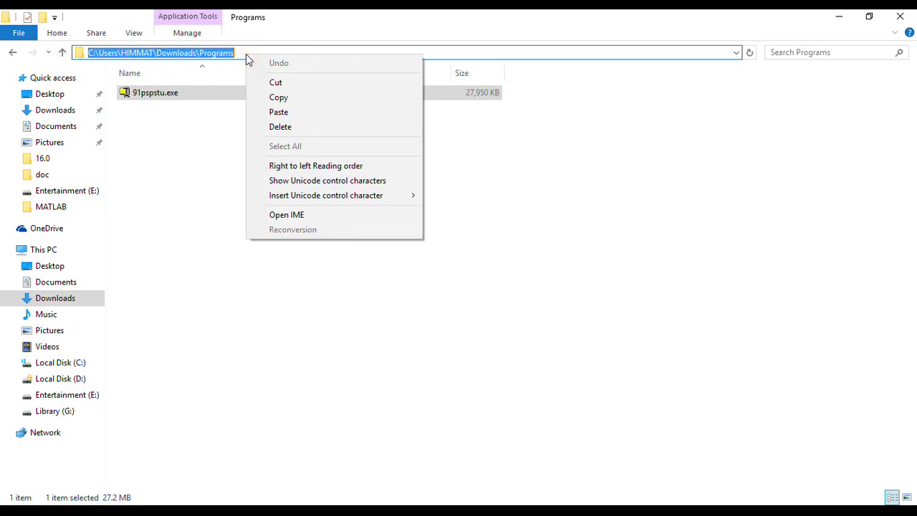
left_click(276, 96)
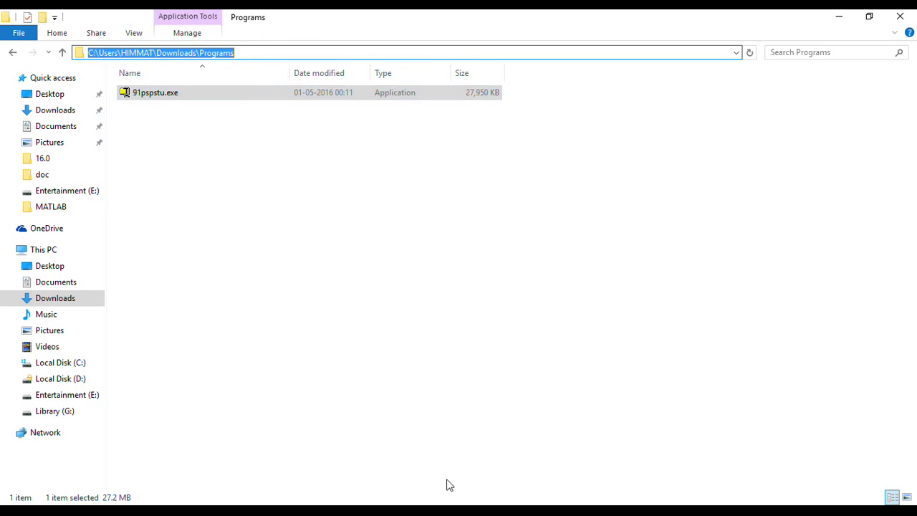
left_click(452, 501)
left_click_drag(490, 262, 351, 264)
right_click(375, 265)
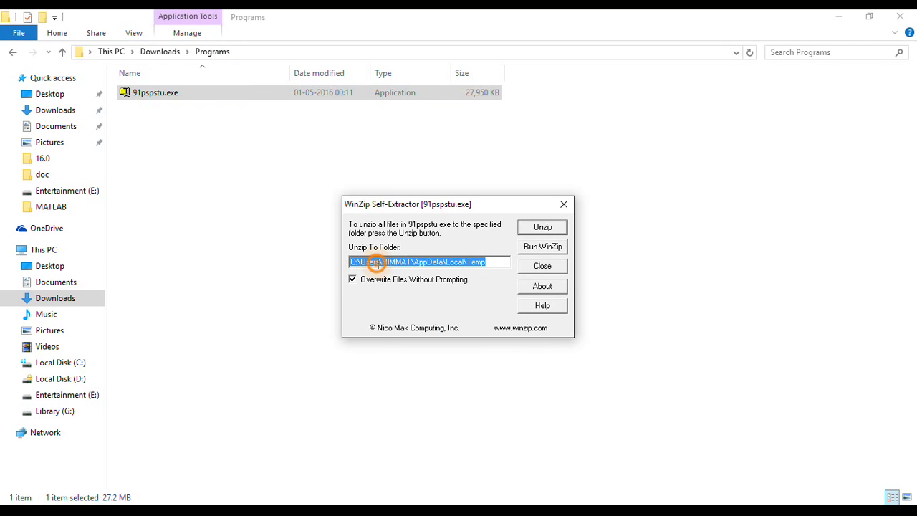
left_click(411, 322)
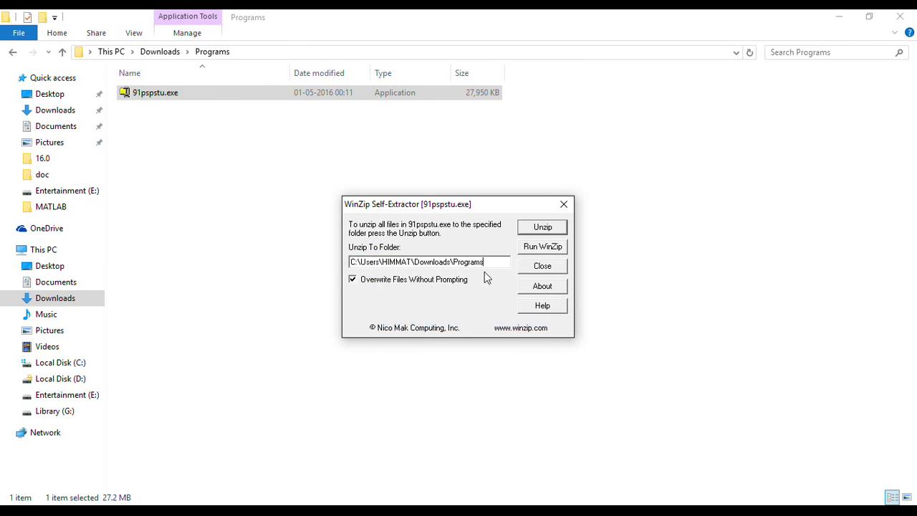
Unzip the 91pspstu.exe files into the Downloads\Programs folder and close the self-extractor.
left_click(544, 228)
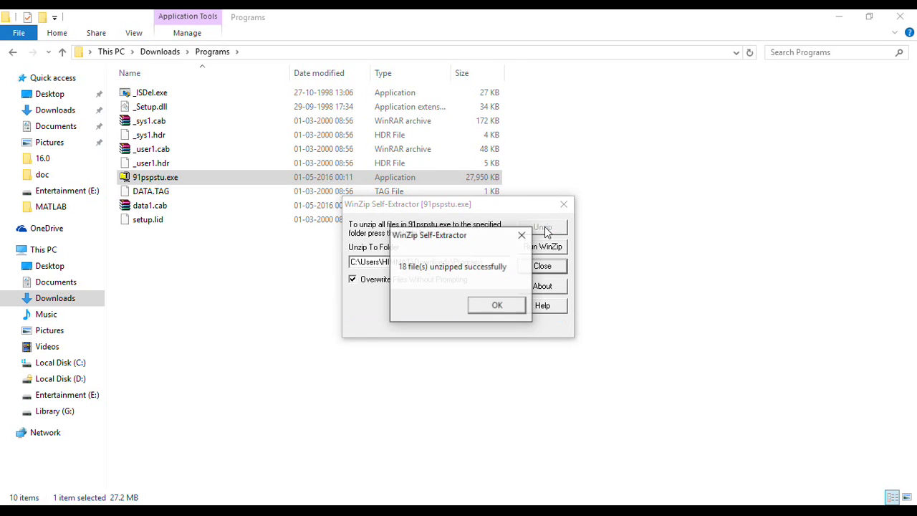
left_click(495, 306)
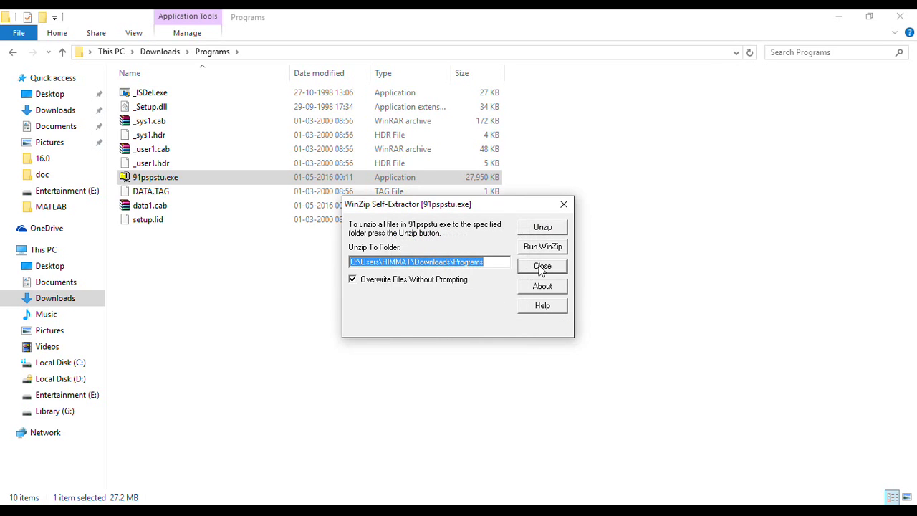
left_click(542, 266)
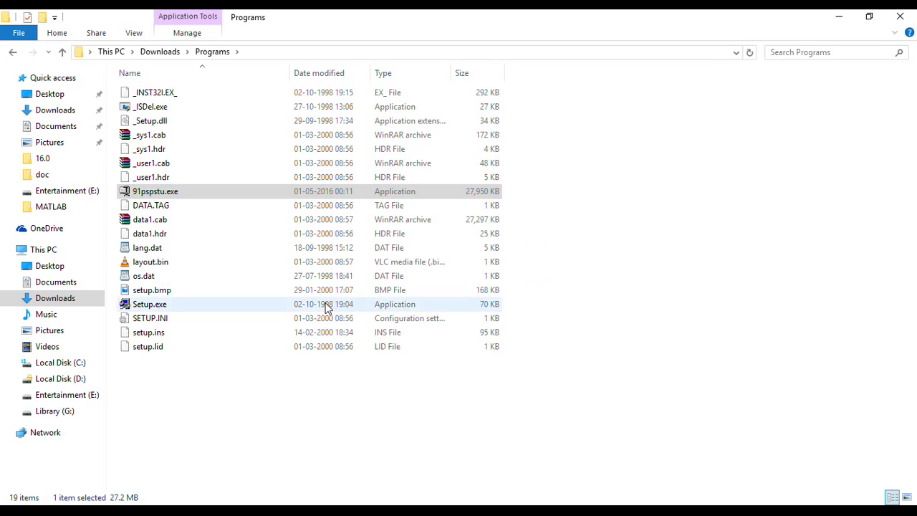
Switch real-time protection on and back off in the Windows Defender settings, and minimise the settings window.
left_click(349, 308)
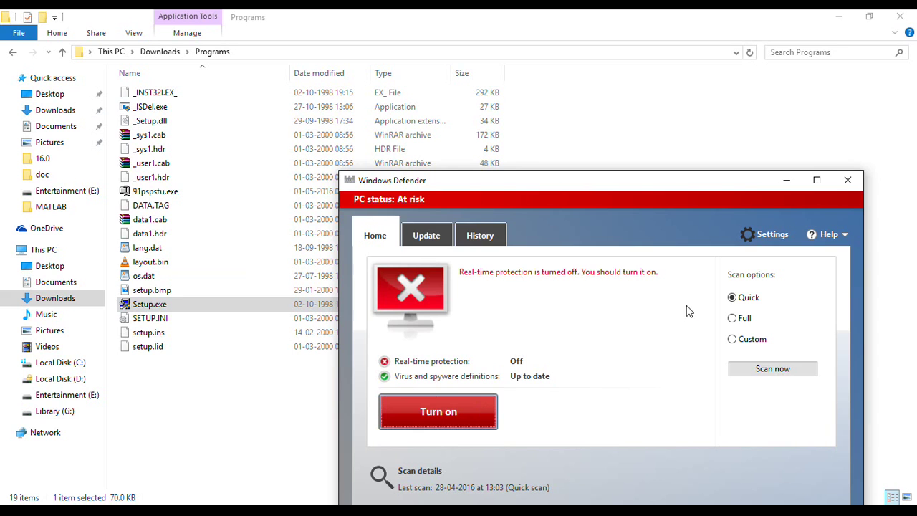
left_click(760, 242)
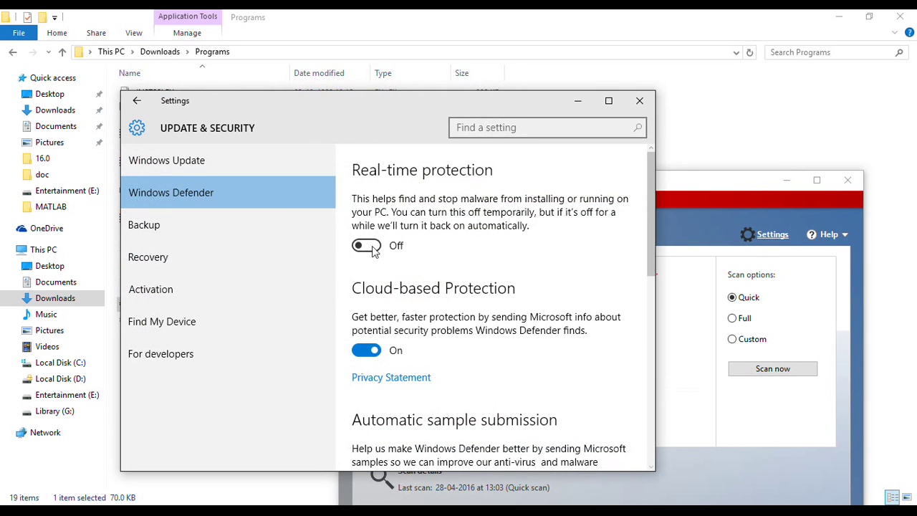
left_click(367, 246)
left_click(355, 247)
left_click(577, 104)
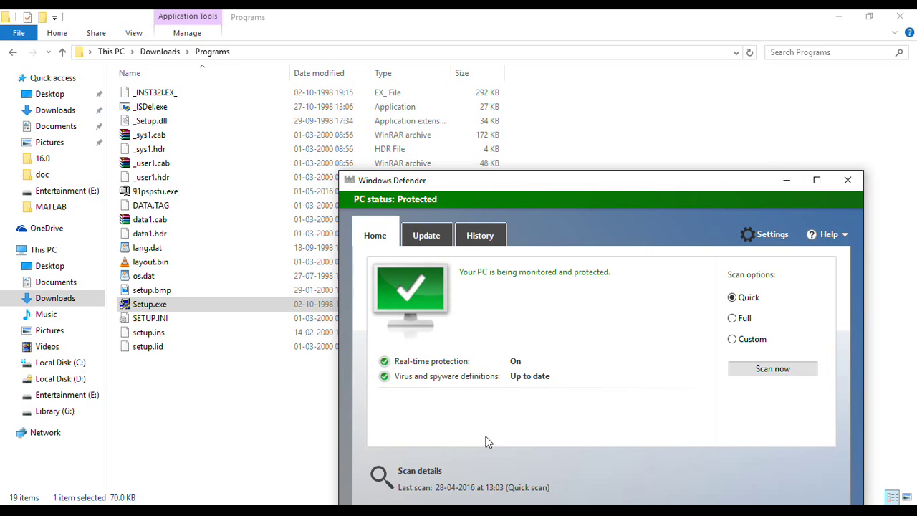
Check the real-time protection setting again and minimise the Settings and Windows Defender windows.
left_click(444, 514)
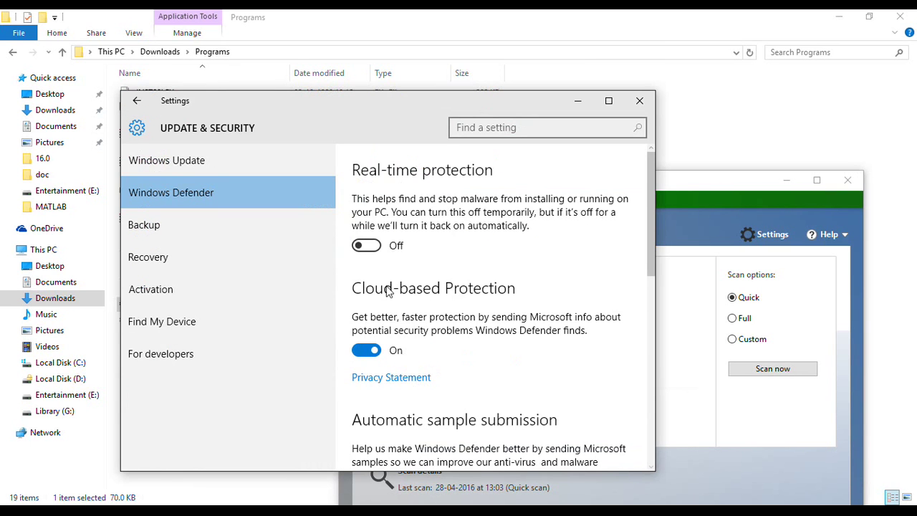
left_click(578, 101)
left_click(785, 179)
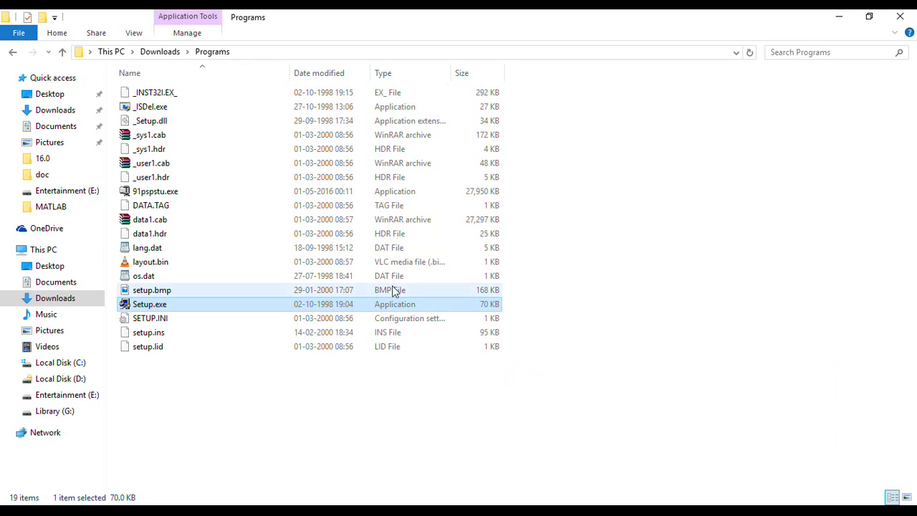
Launch Setup.exe from the Programs folder, acknowledge the antivirus advice and confirm having administrative privileges.
double_click(272, 305)
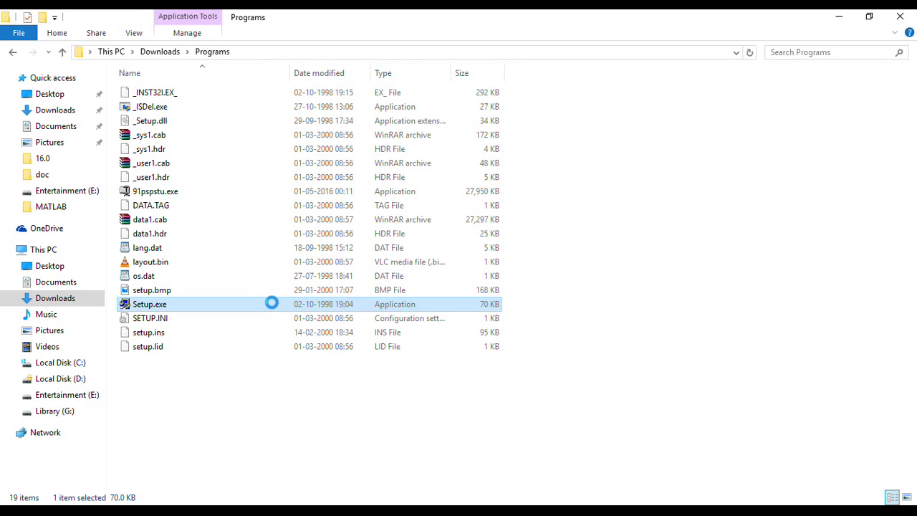
right_click(272, 303)
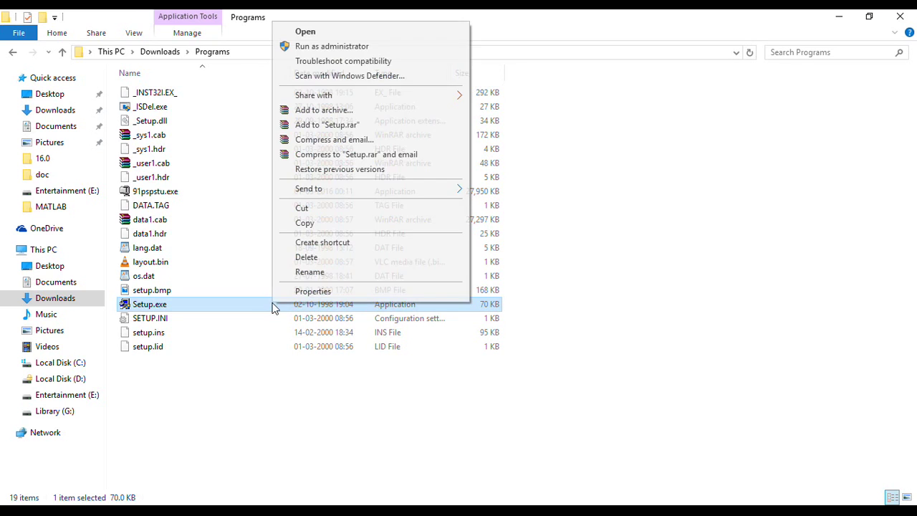
left_click(352, 35)
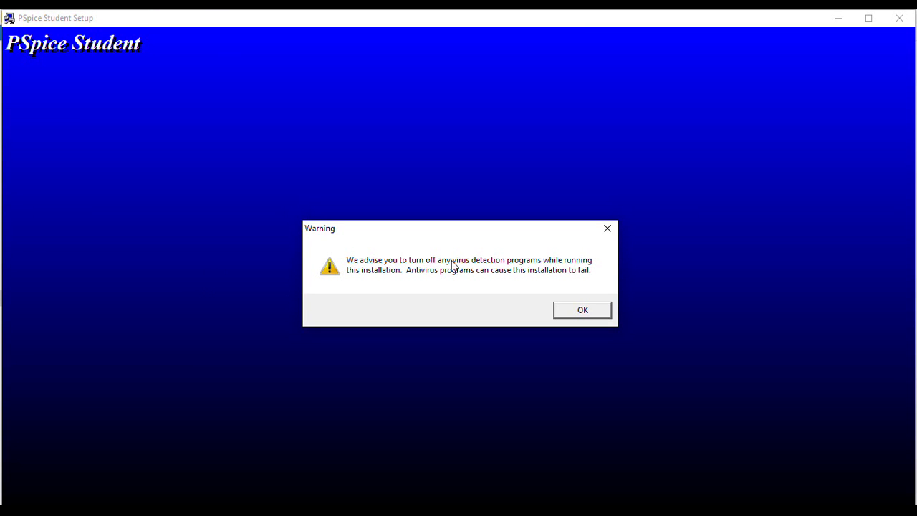
left_click(581, 312)
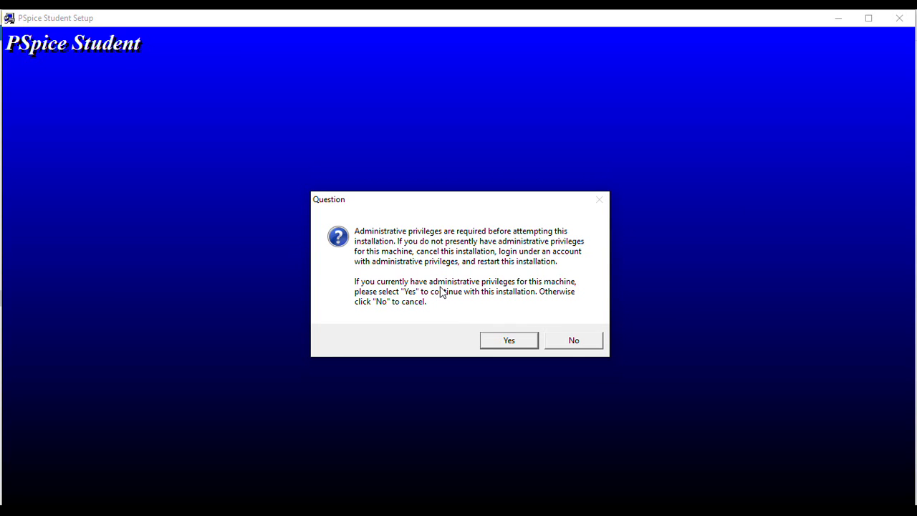
left_click(514, 343)
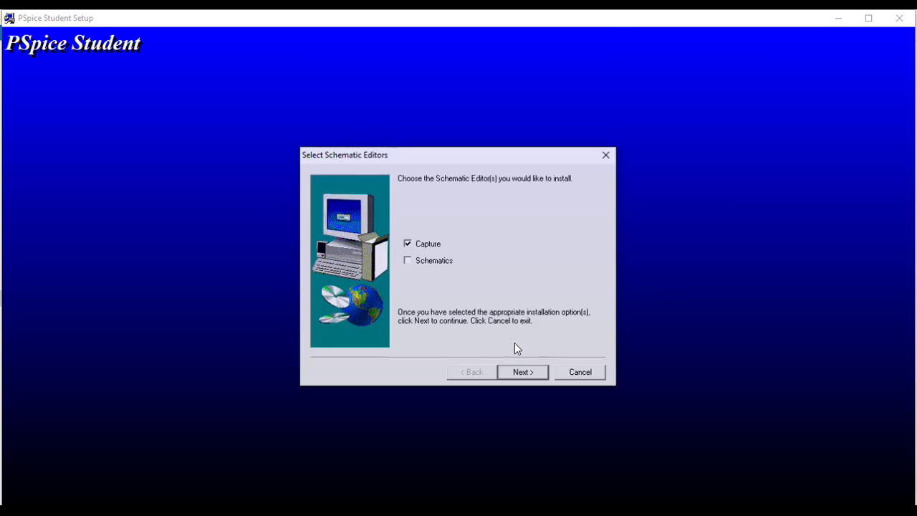
Install both Capture and Schematics, keeping the C:\Program Files\OrCAD_Demo directory and the PSpice Student program folder.
left_click(408, 262)
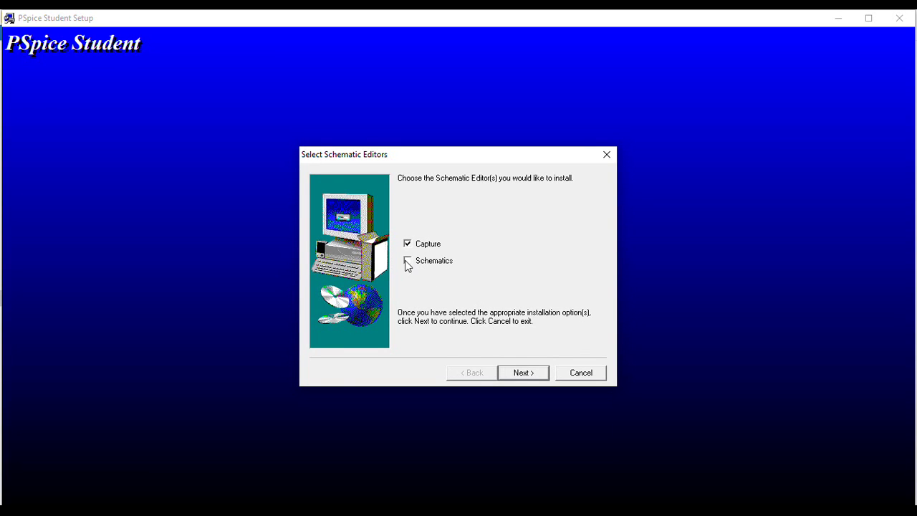
left_click(530, 372)
left_click(523, 372)
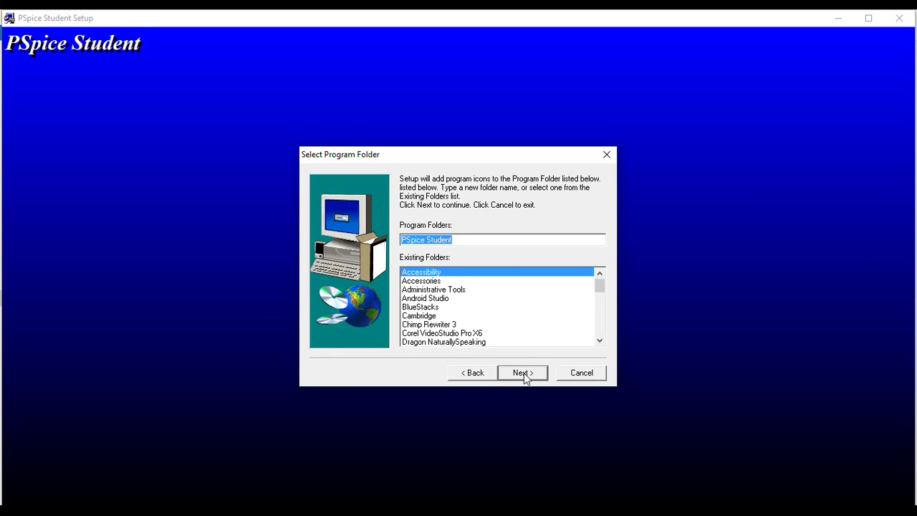
left_click(523, 374)
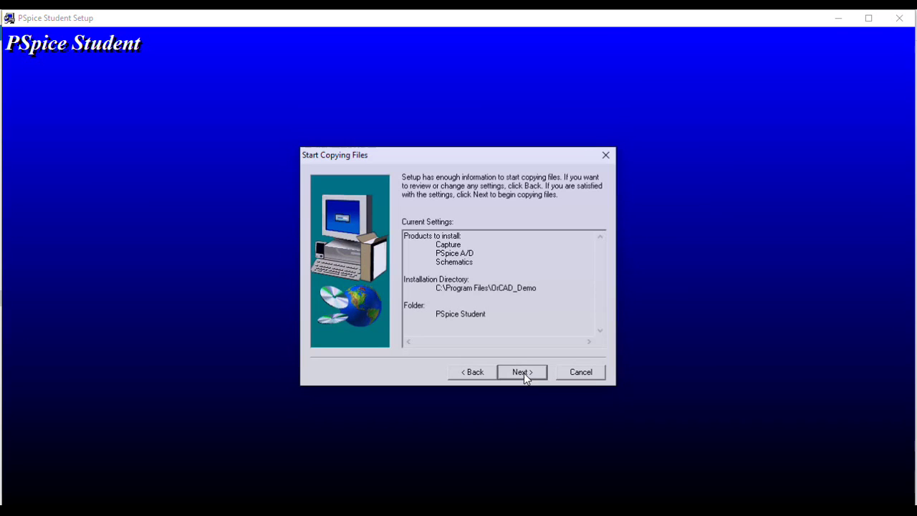
left_click(524, 373)
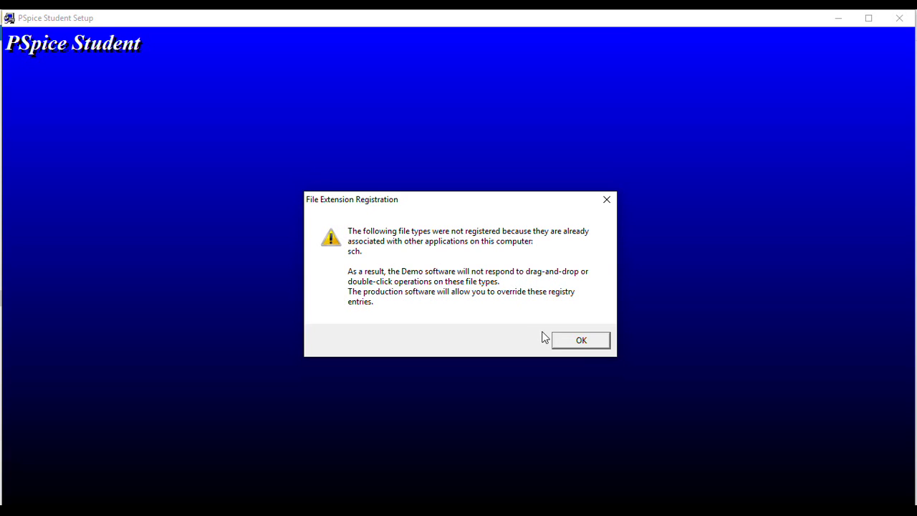
Acknowledge the file extension notice, finish the PSpice Student setup with the release notes option enabled, and minimise Microsoft Edge.
left_click(584, 344)
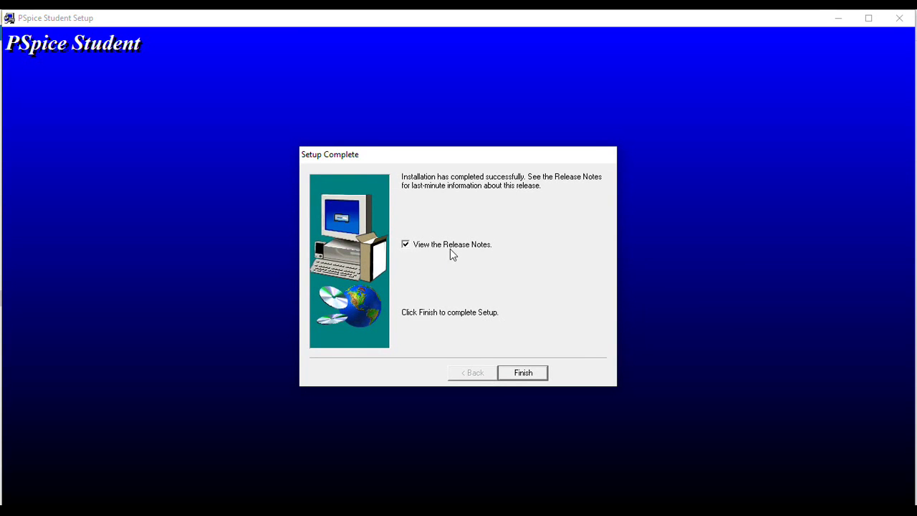
left_click(527, 373)
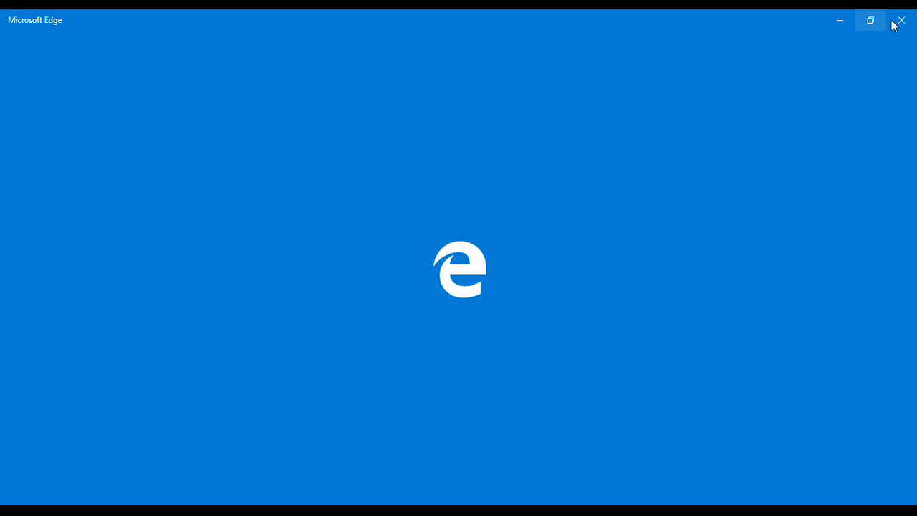
left_click(849, 22)
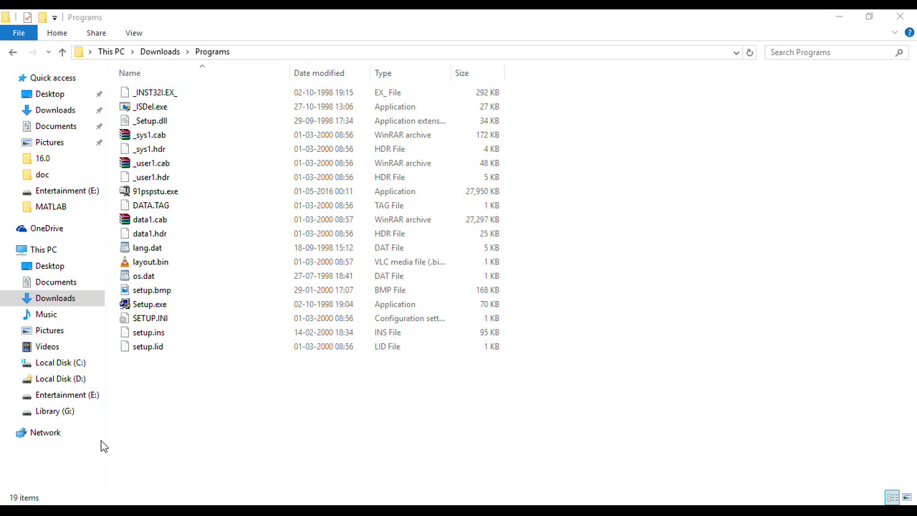
Search Windows for pspice, clear the query and dismiss the search.
key("super")
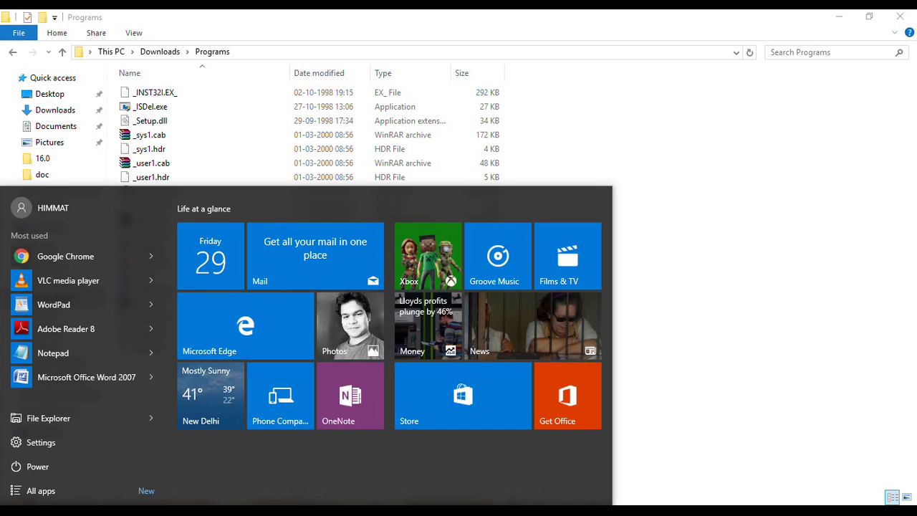
type("ps")
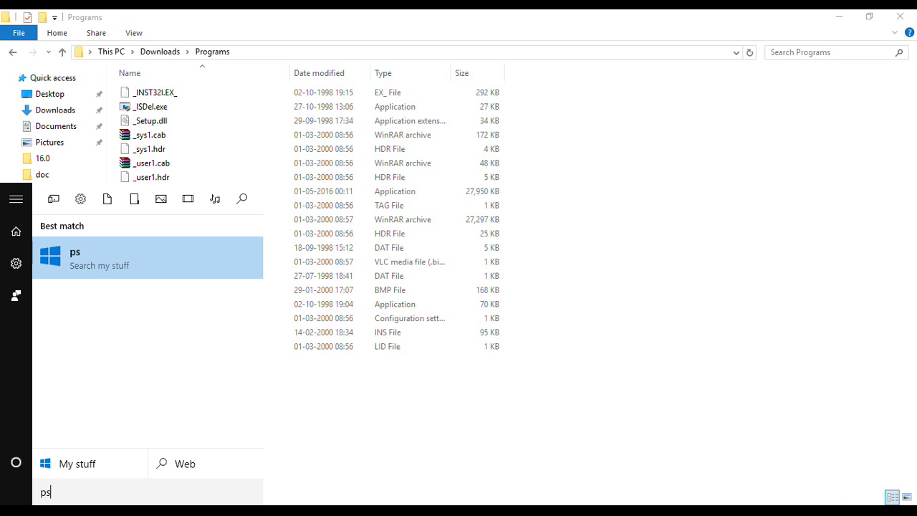
type("pice")
left_click(79, 490)
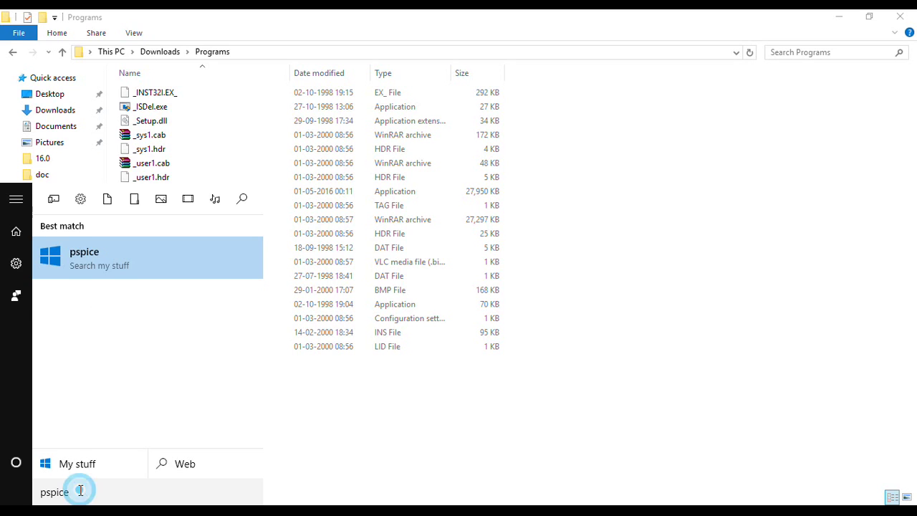
key("BackSpace")
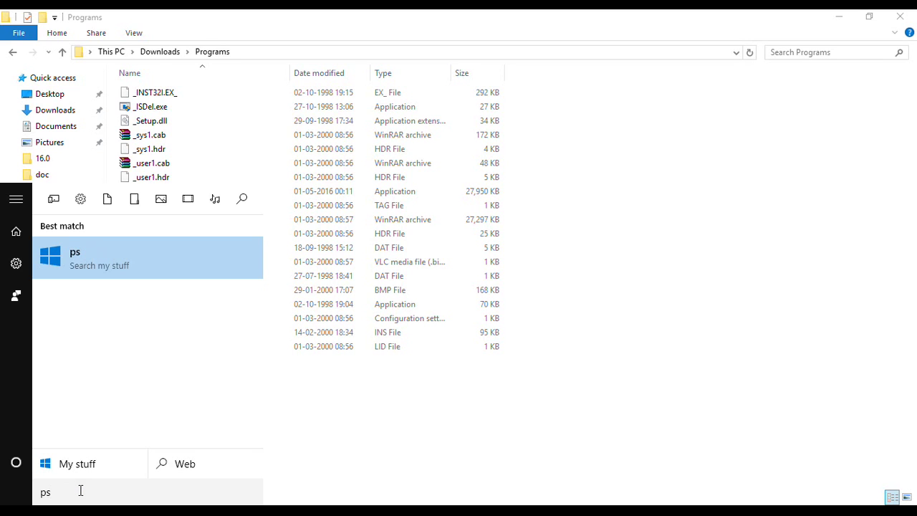
key("BackSpace")
key("BackSpace")
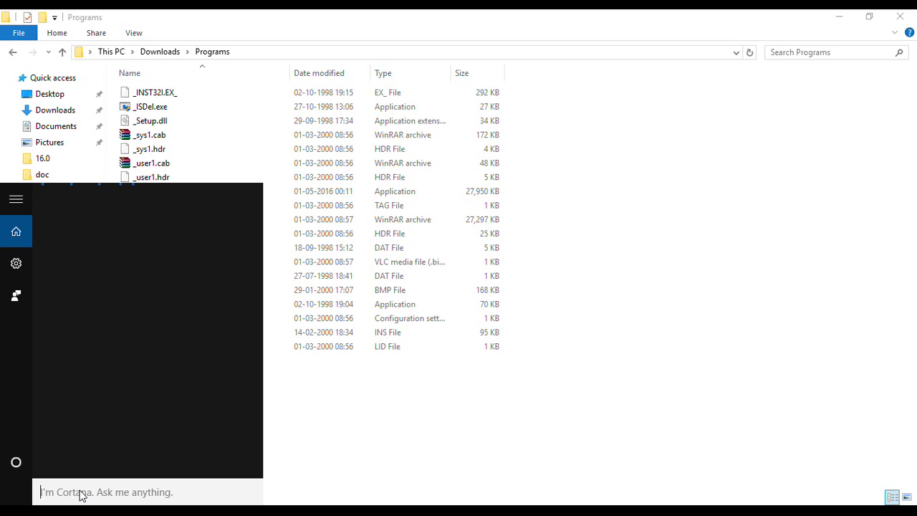
type("p")
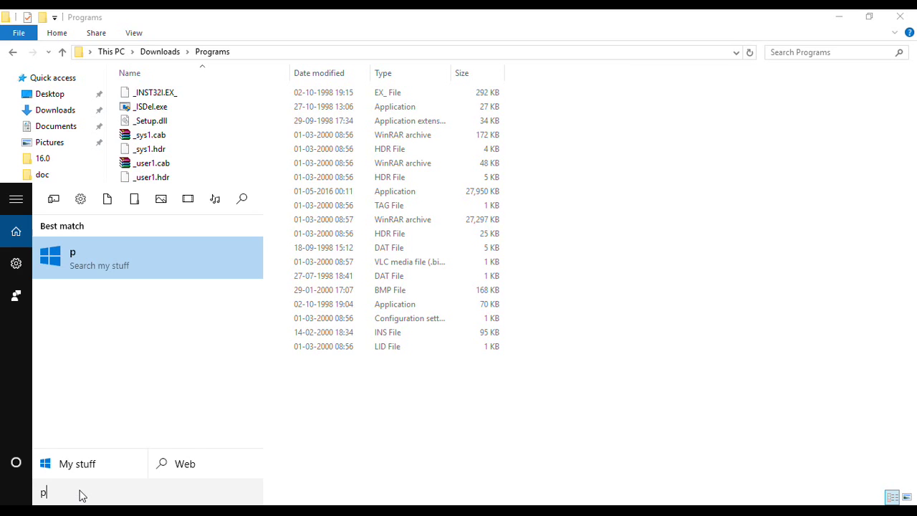
key("BackSpace")
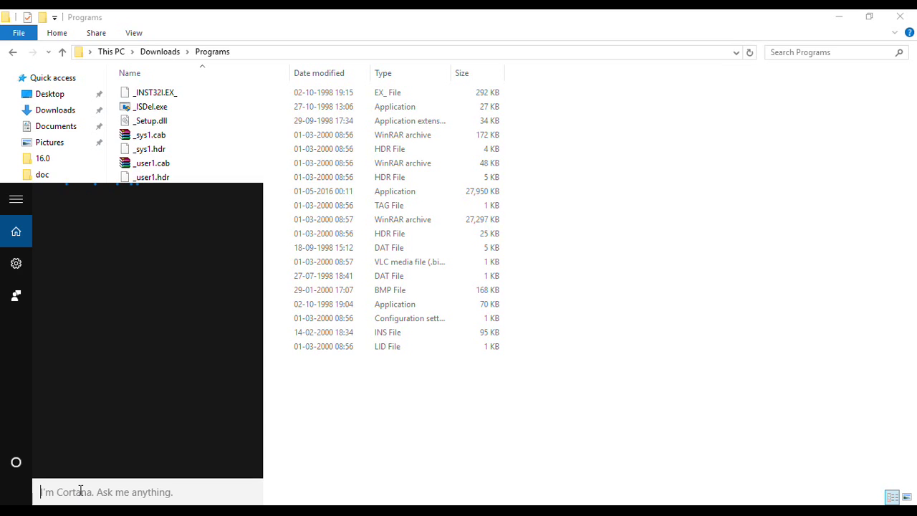
key("Escape")
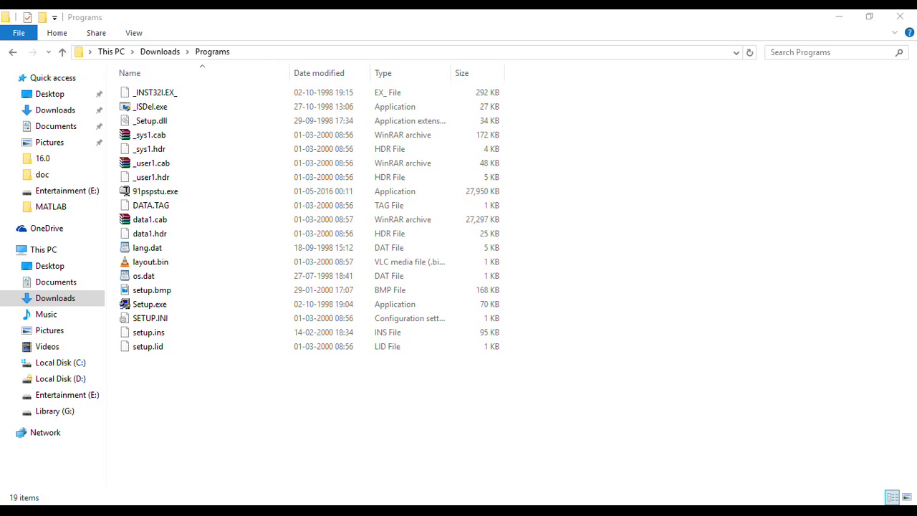
Search Windows for pspice once more and switch to the Chrome window.
key("super")
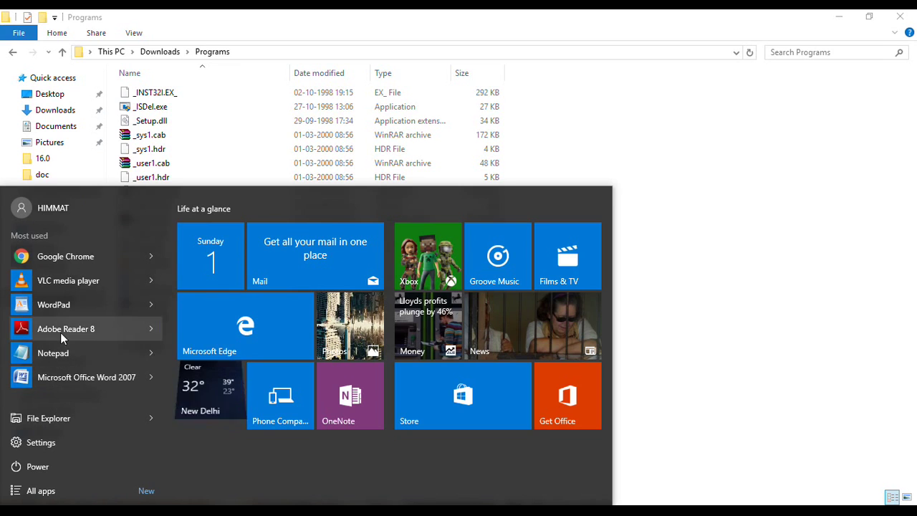
type("psp")
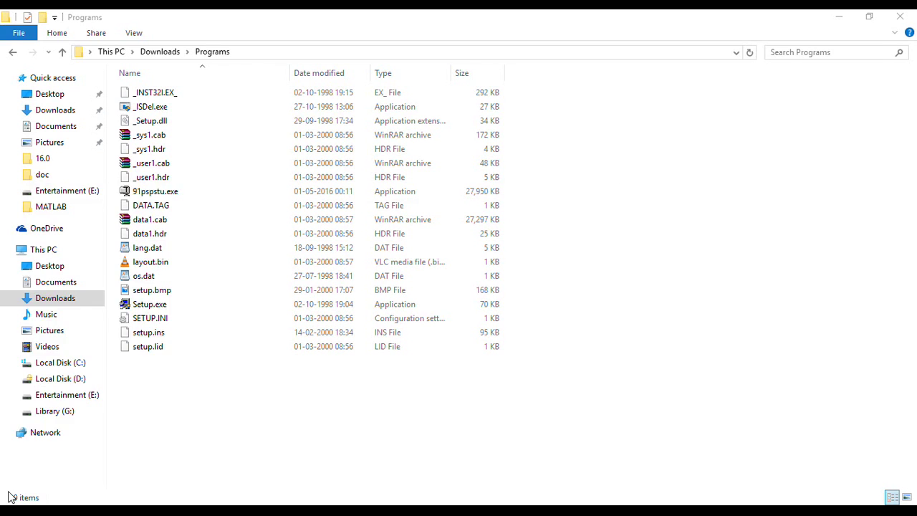
type("ice")
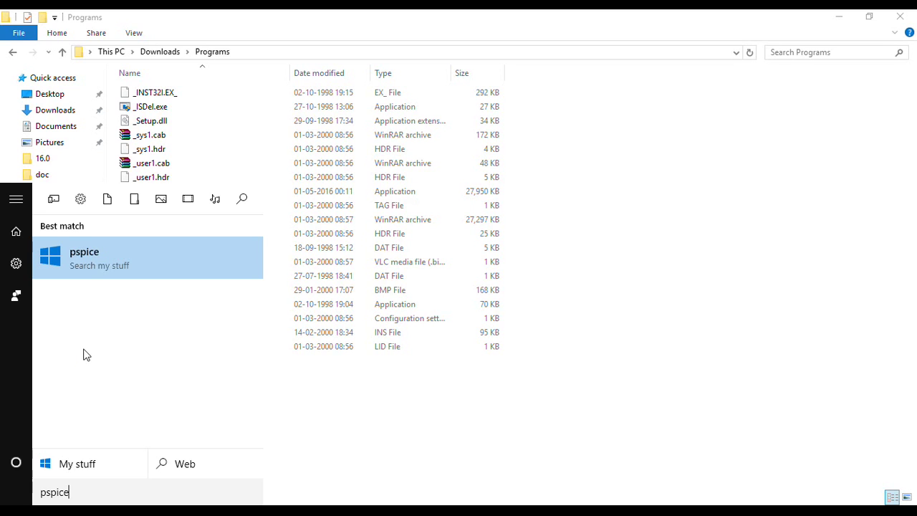
left_click(96, 491)
left_click(355, 477)
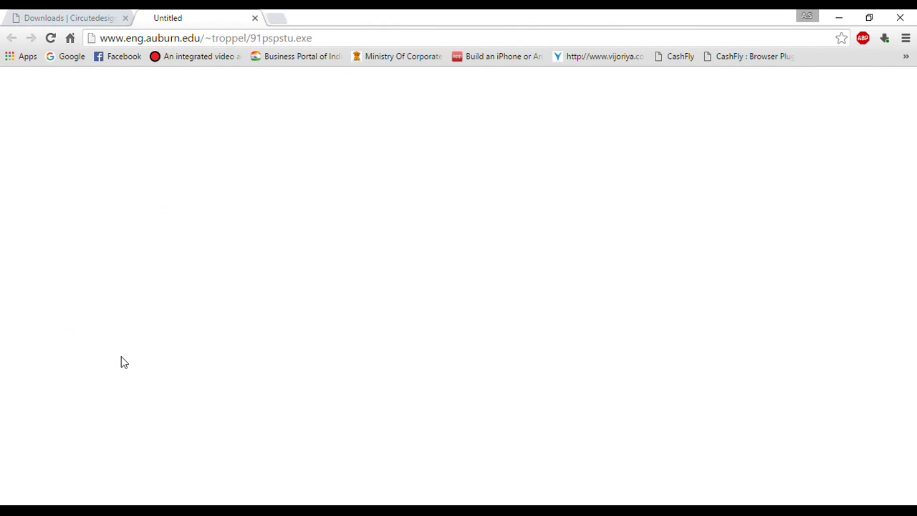
Repeat the Windows search for pspice from the Chrome window, erase the query and dismiss the search.
key("super")
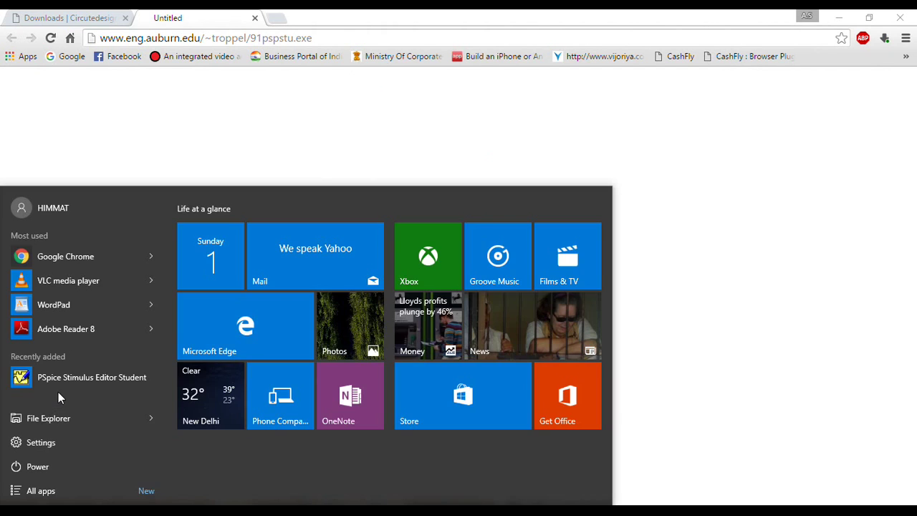
type("p")
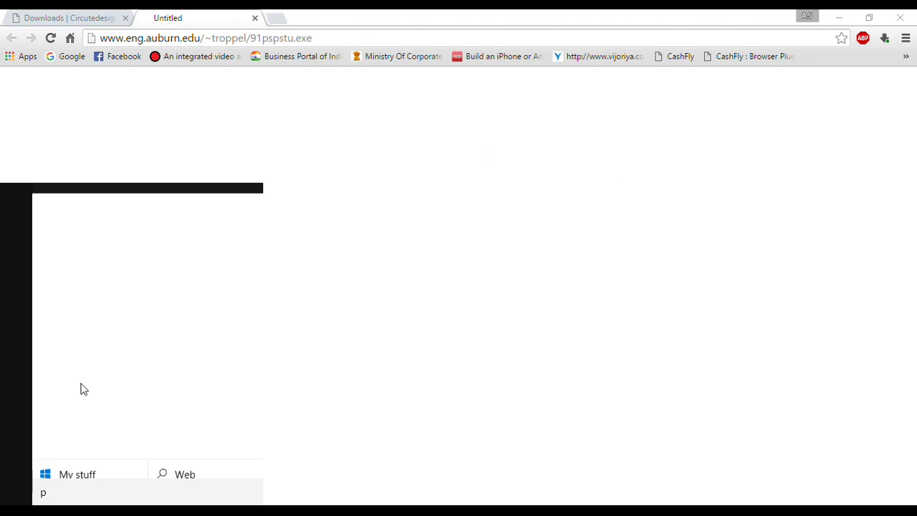
type("spice")
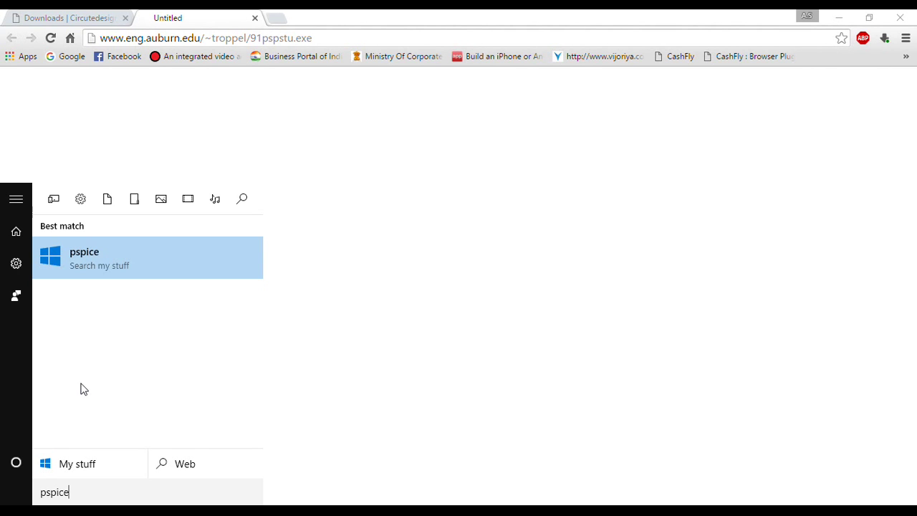
key("BackSpace")
key("BackSpace")
key("BackSpace")
key("BackSpace")
key("BackSpace")
key("BackSpace")
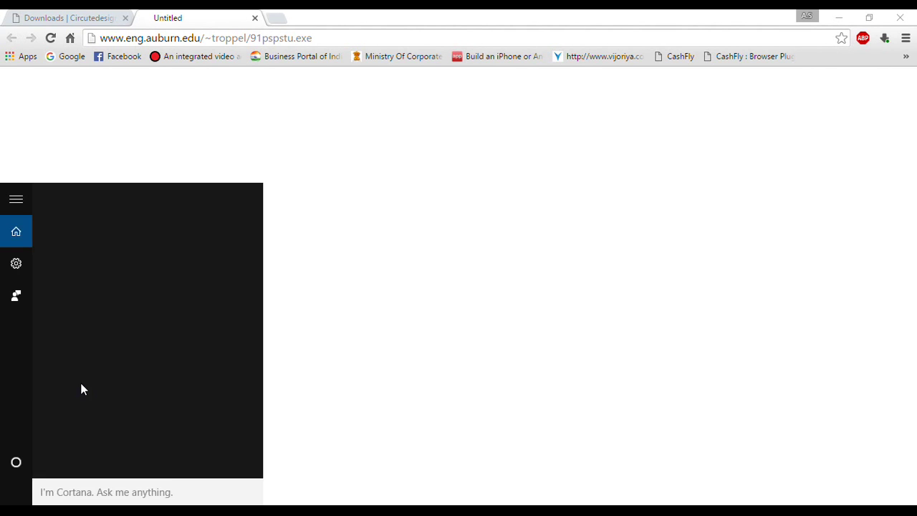
key("Escape")
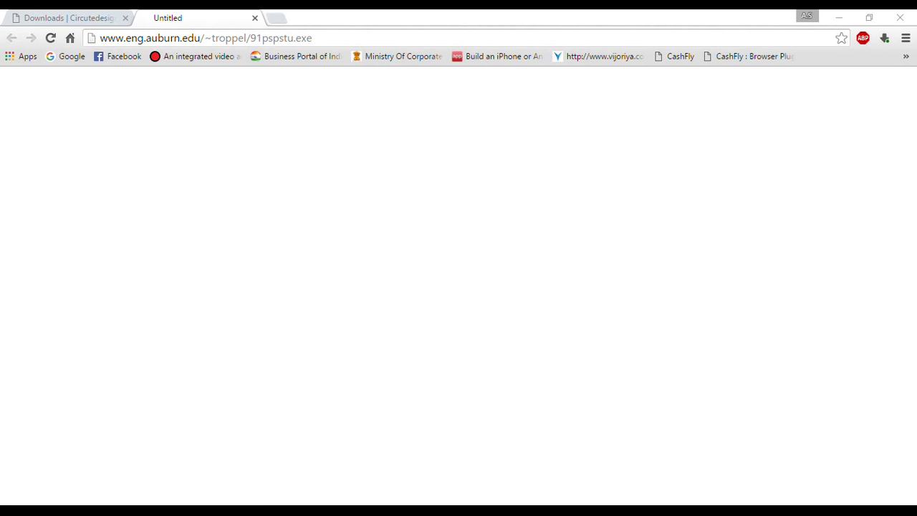
Launch PSpice Stimulus Editor Student, create a new untitled stimulus file and close the editor.
key("super")
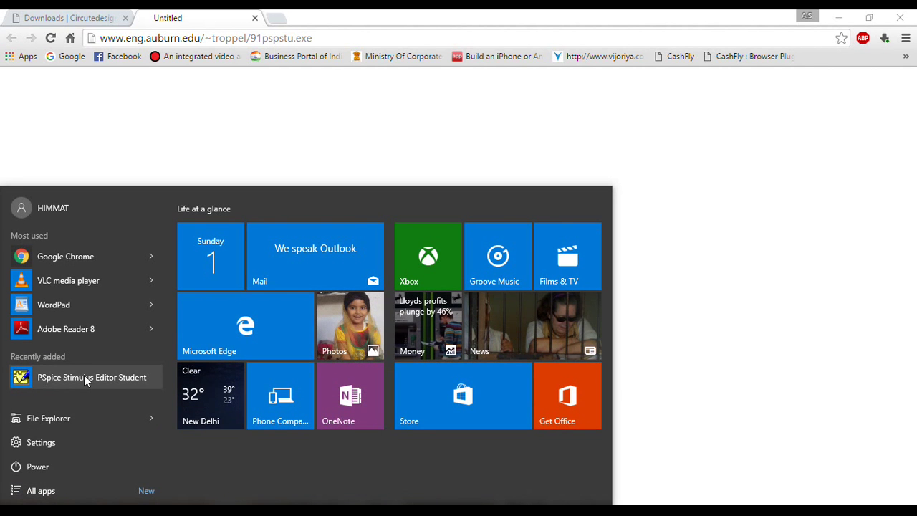
left_click(42, 385)
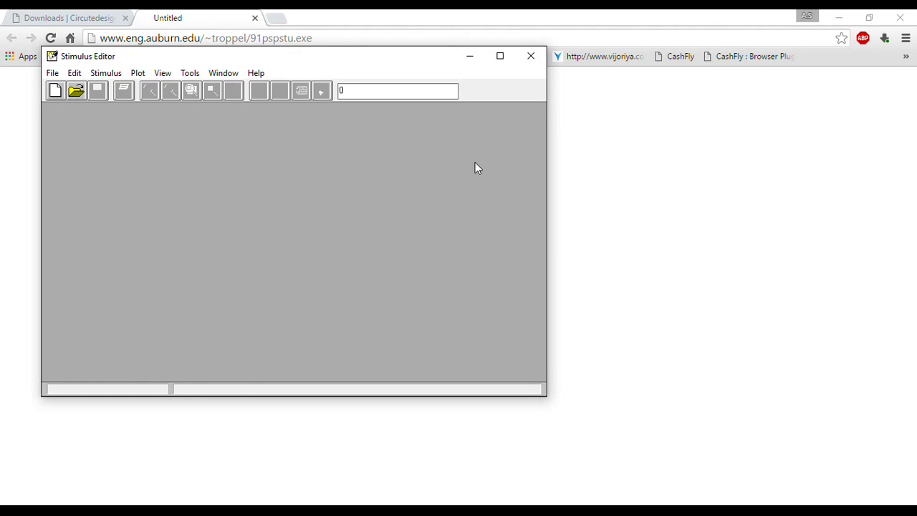
left_click(56, 91)
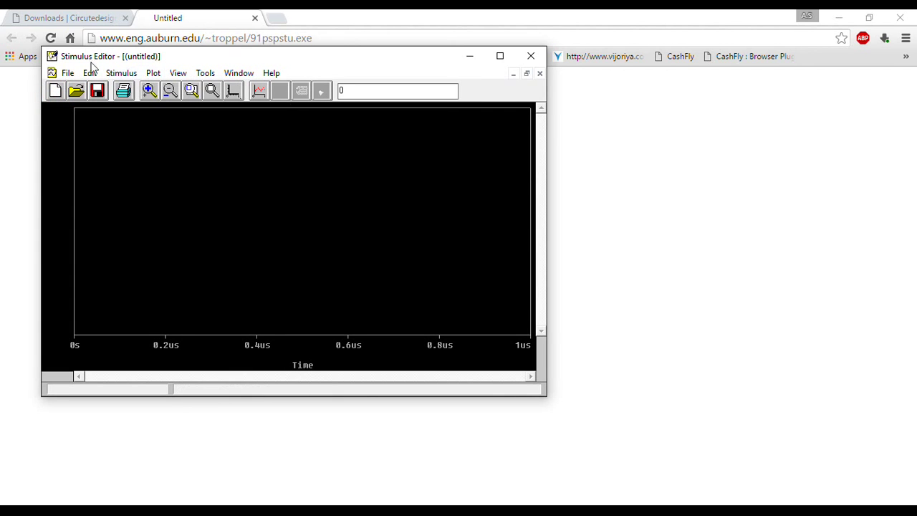
left_click(531, 56)
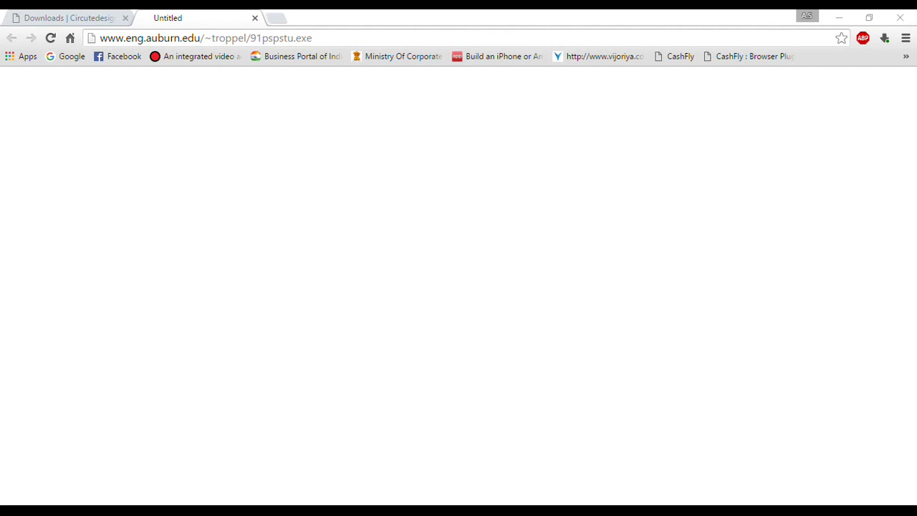
Launch the newly installed Schematics program from the full list of Windows apps.
key("super")
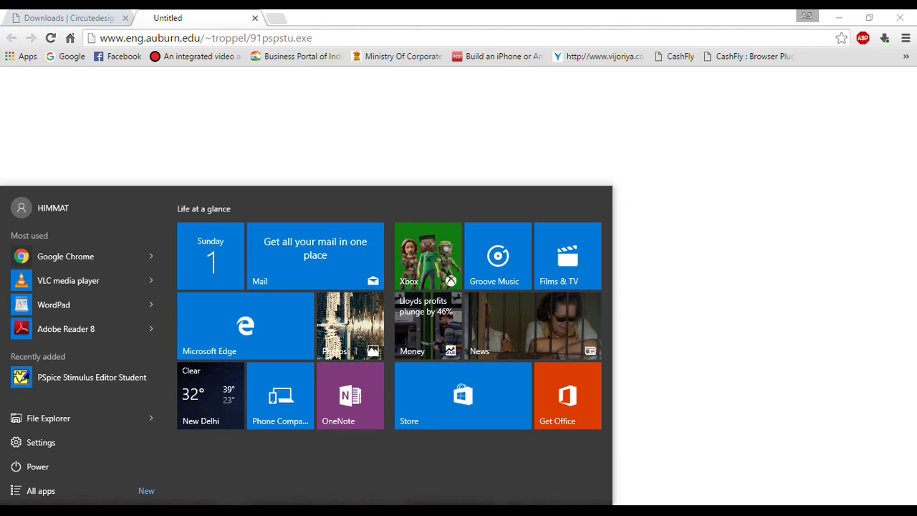
left_click(40, 493)
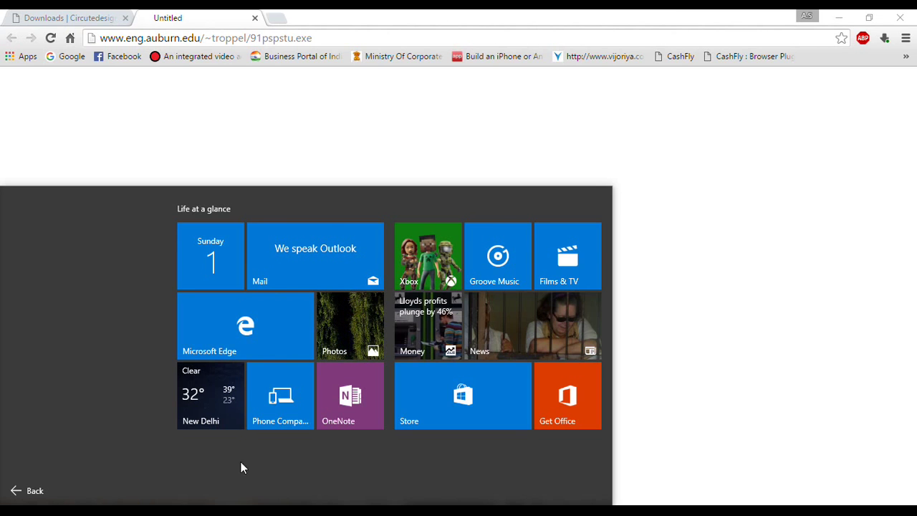
key("Escape")
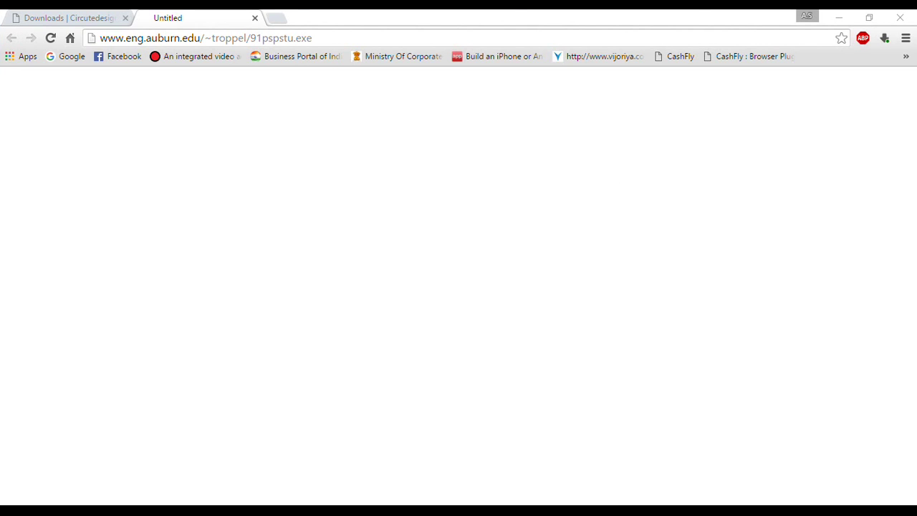
key("super")
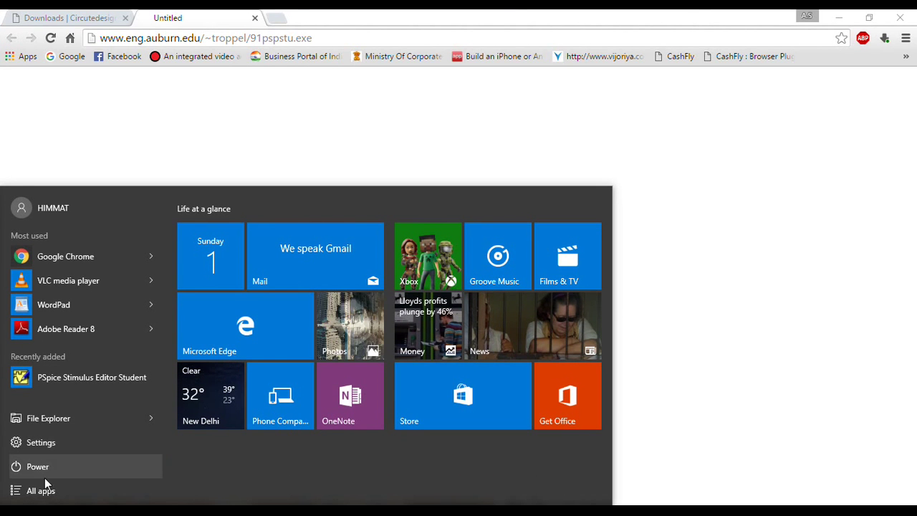
left_click(46, 491)
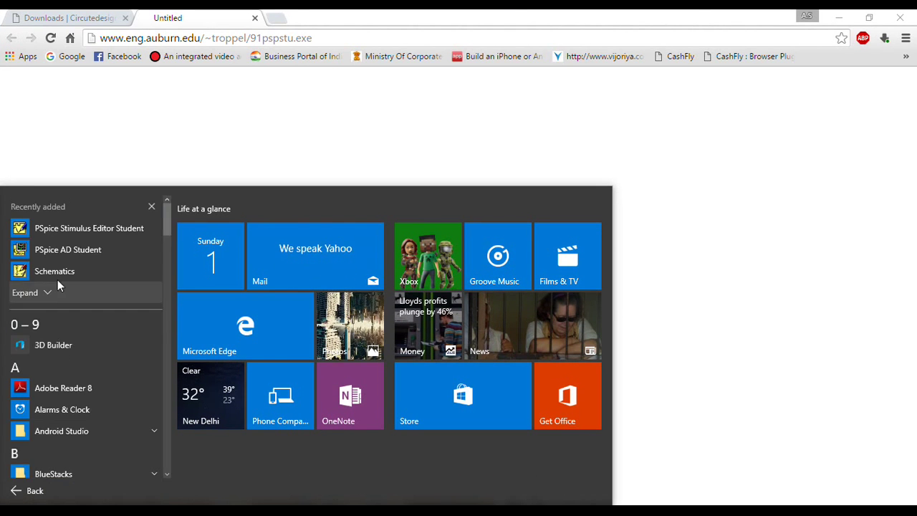
left_click(58, 276)
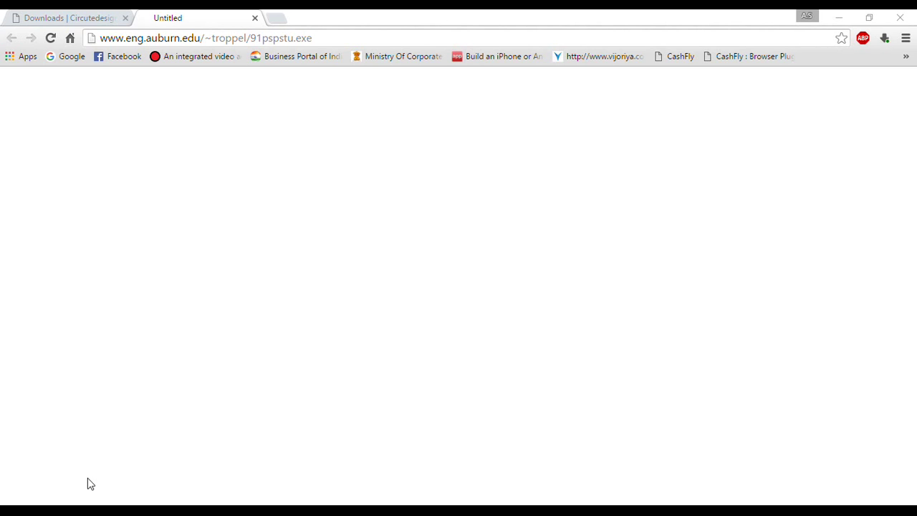
Turn real-time protection back on in Windows Defender and its settings, and close both windows.
left_click(86, 501)
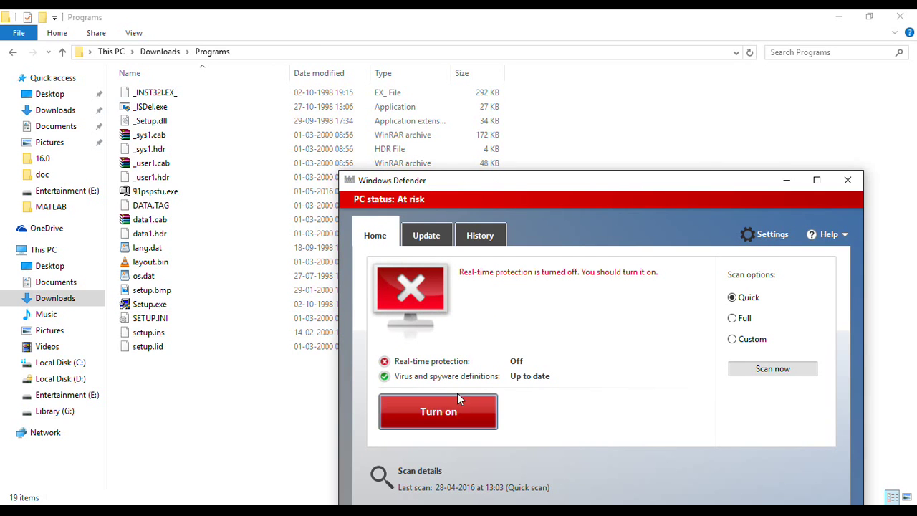
left_click(449, 419)
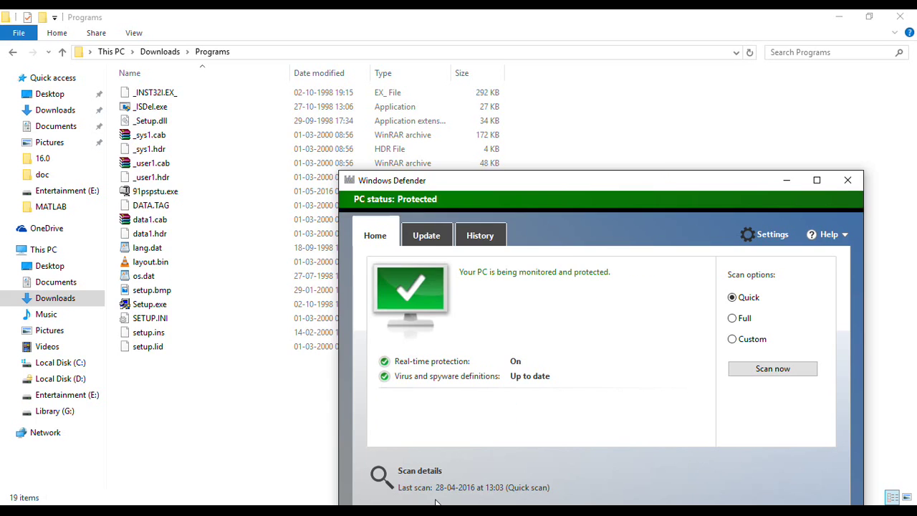
key("alt+Tab")
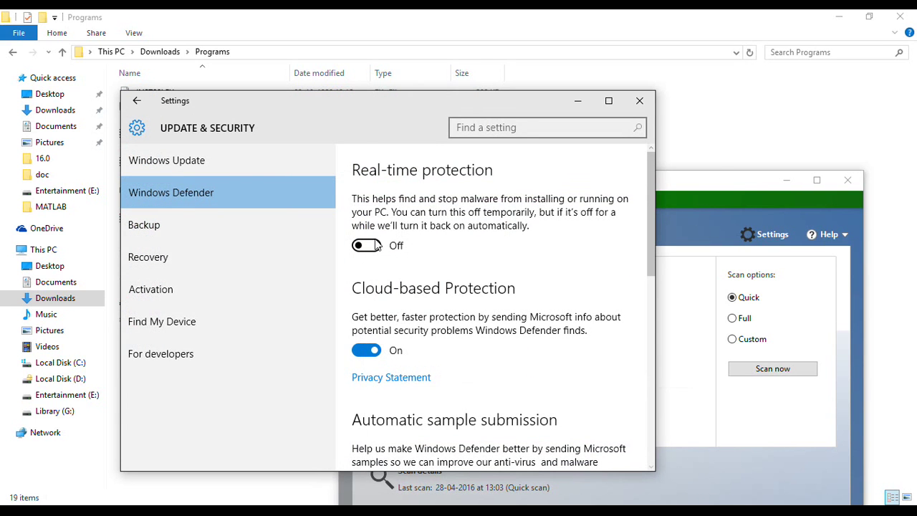
left_click(369, 246)
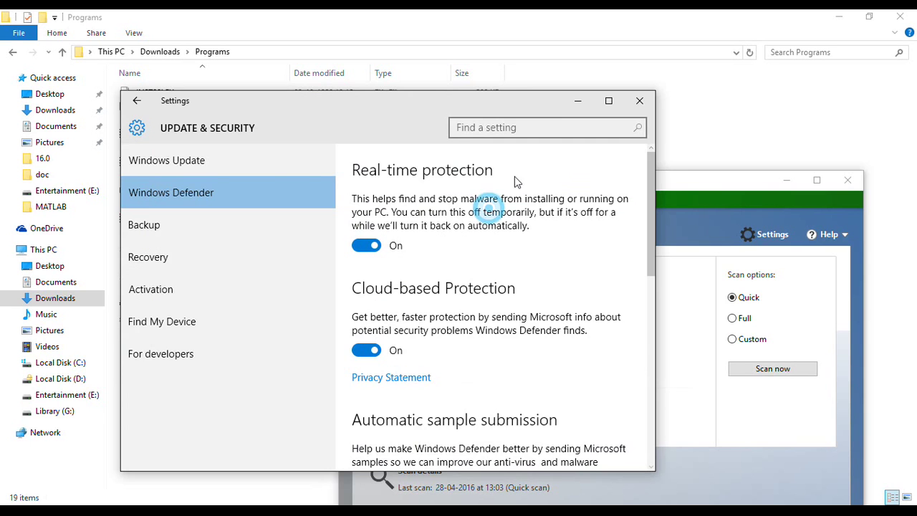
left_click(639, 101)
left_click(835, 184)
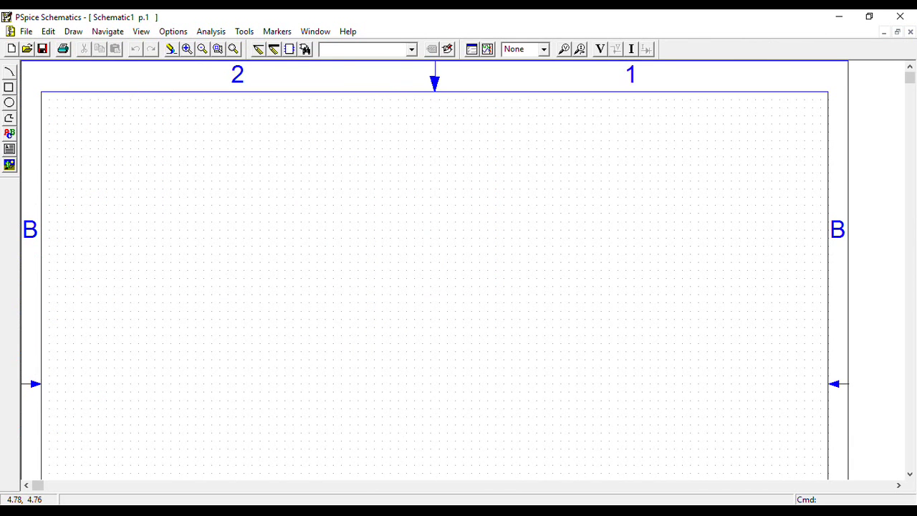
Create a new blank schematic.
left_click(26, 32)
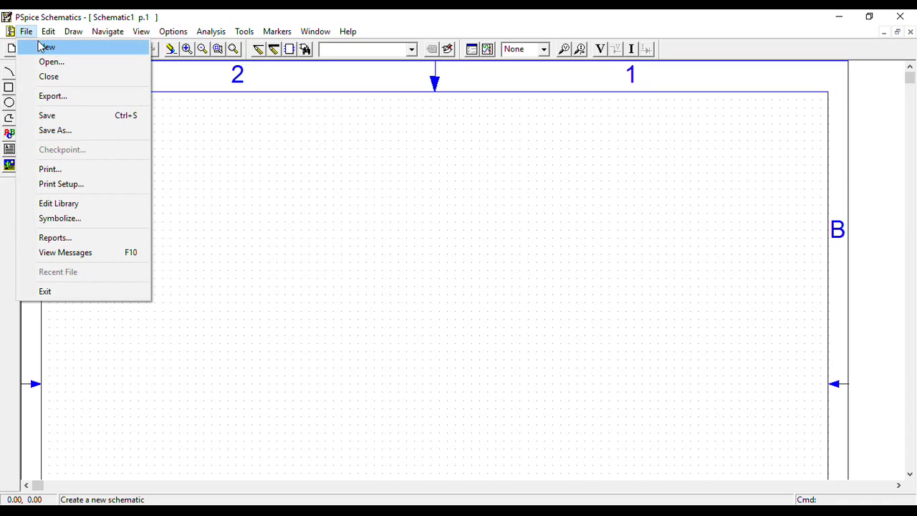
left_click(43, 47)
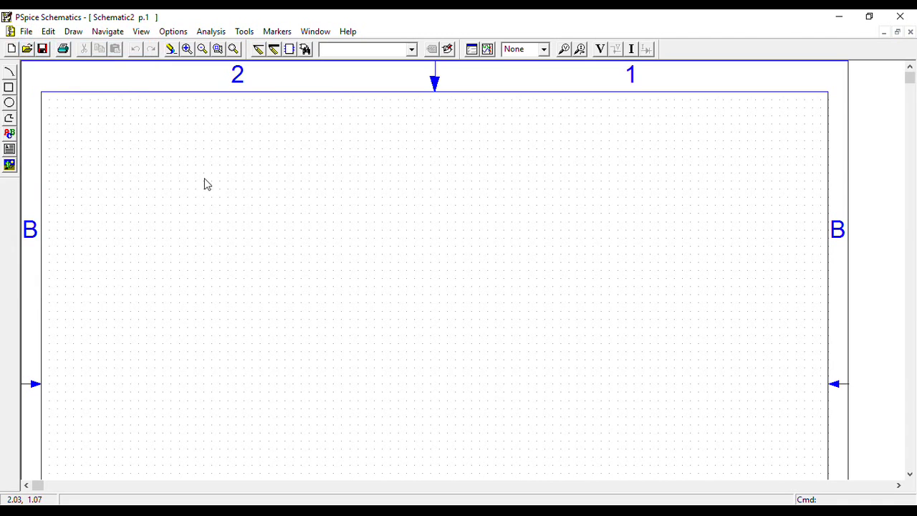
left_click(176, 33)
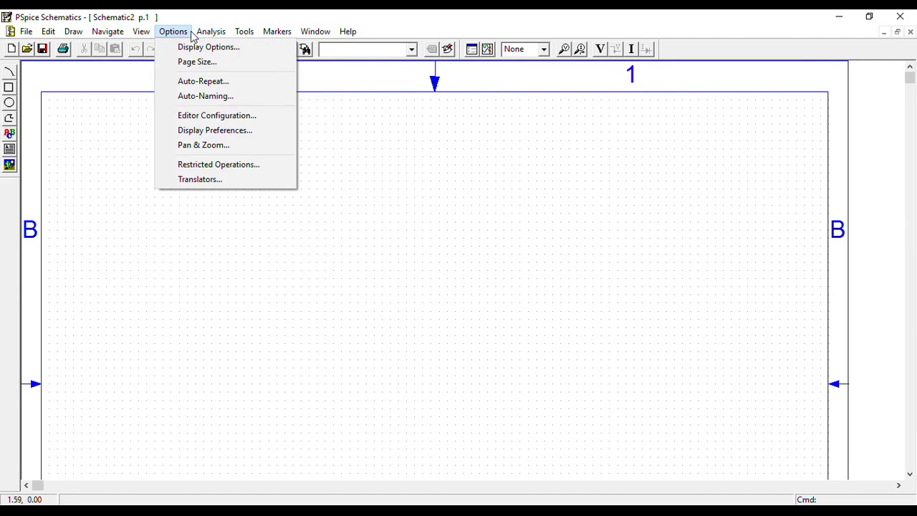
mouse_move(241, 36)
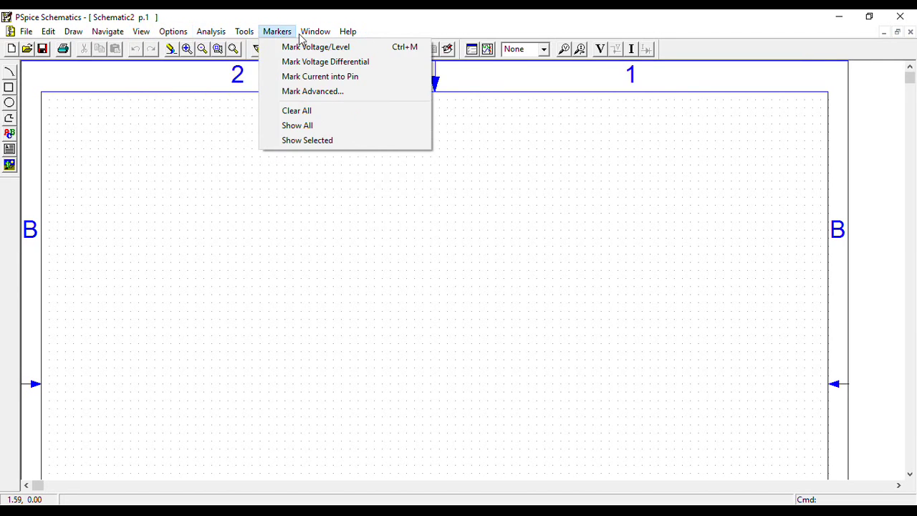
mouse_move(316, 34)
mouse_move(122, 36)
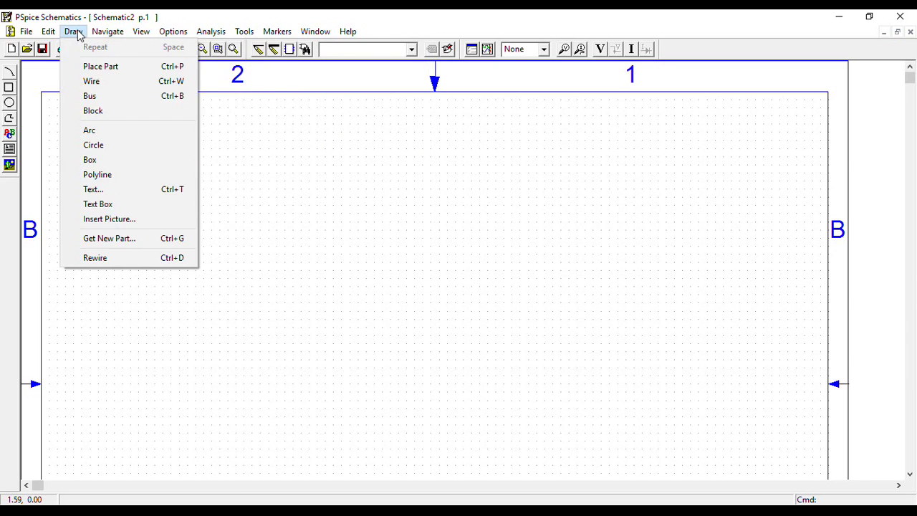
left_click(208, 83)
Open the basic part browser and try to place a part named opo7.
left_click(305, 50)
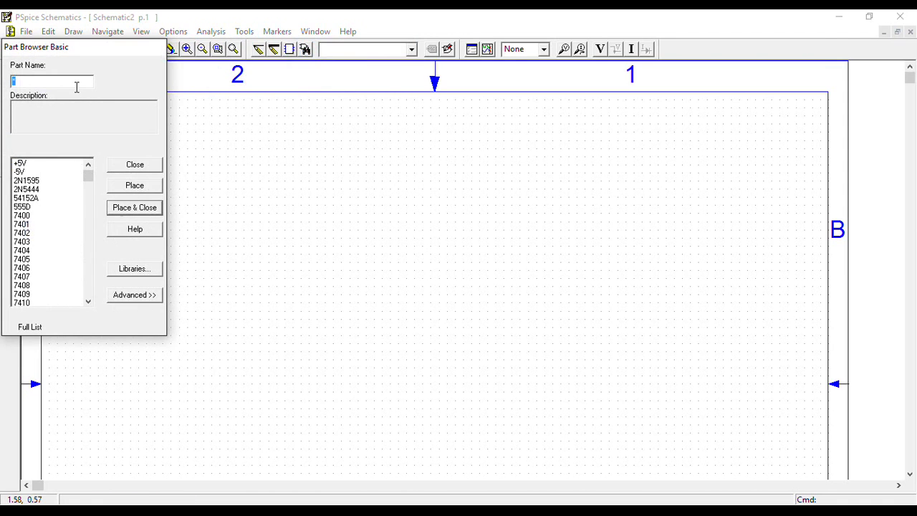
type("opo7")
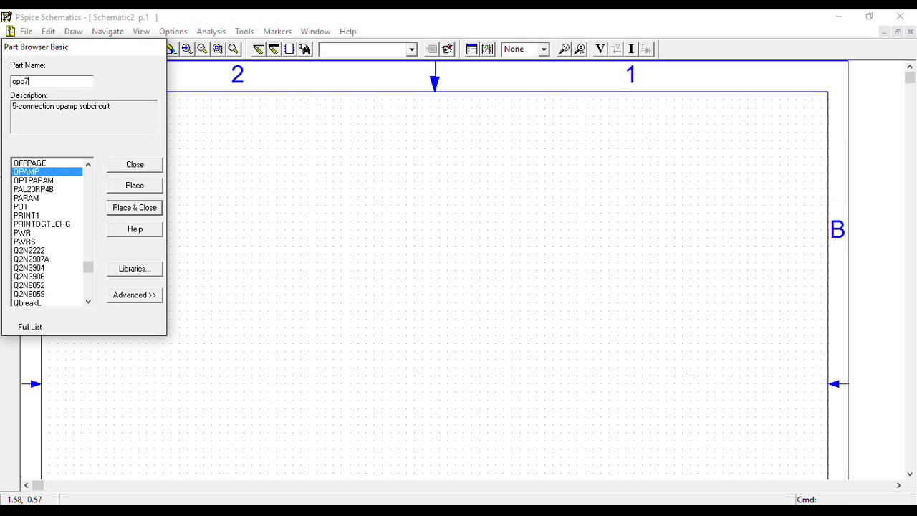
left_click(132, 213)
left_click(483, 297)
Choose the PWR part from the part list and place one on the empty schematic sheet.
left_click(41, 199)
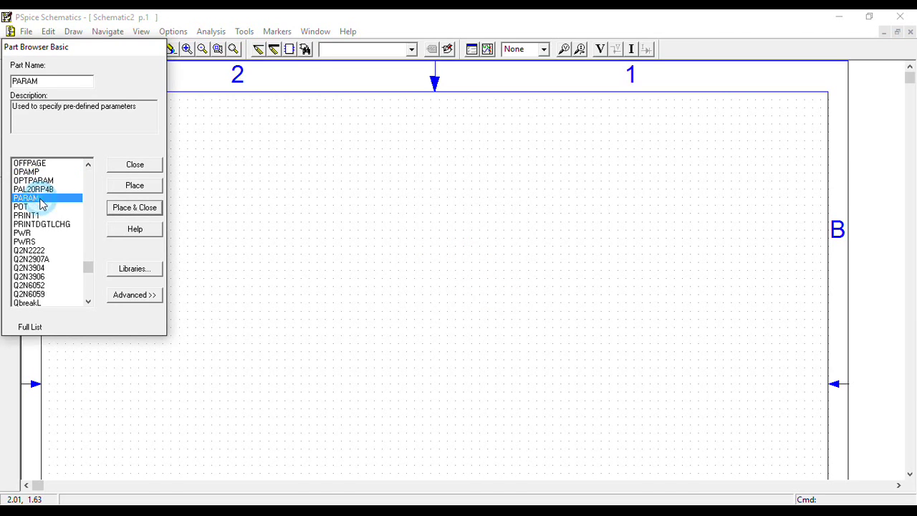
left_click(23, 233)
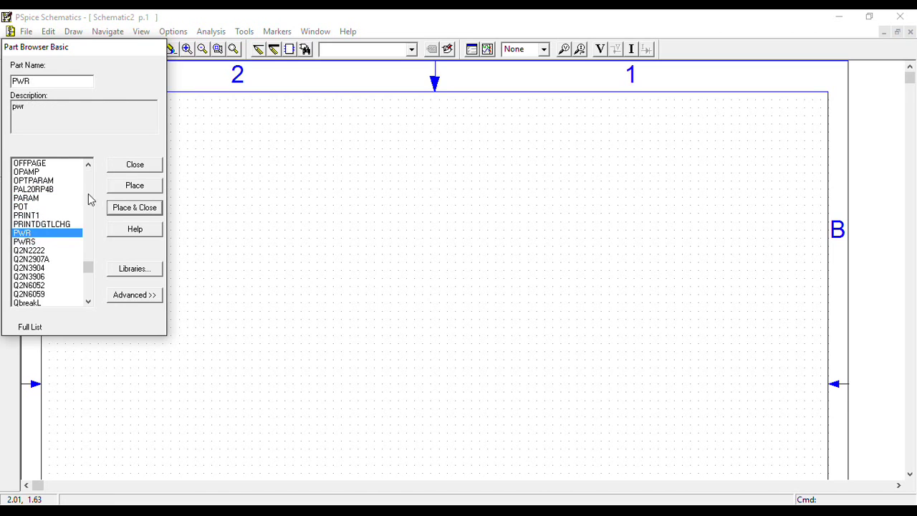
left_click(129, 186)
left_click(326, 229)
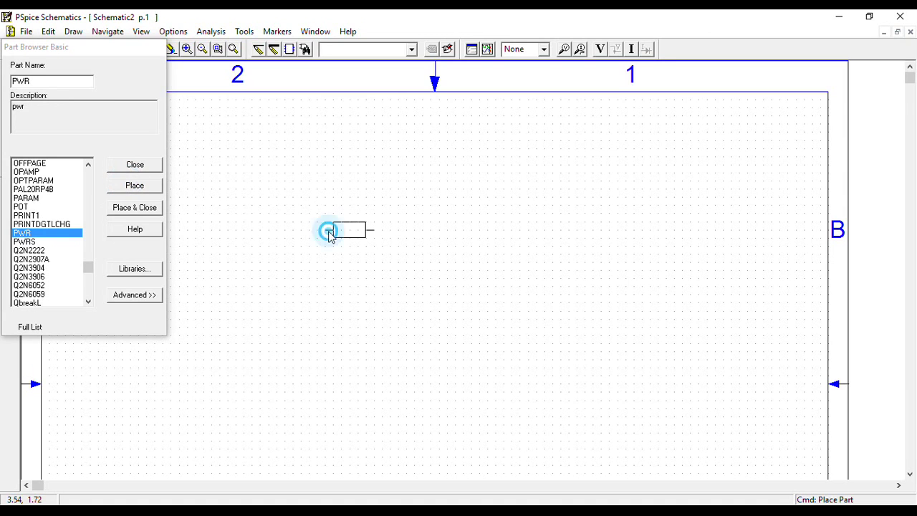
Look up op07 in the part browser, choose OPAMP instead and place one to the right of the PWR part.
left_click(40, 82)
key("BackSpace")
key("BackSpace")
key("BackSpace")
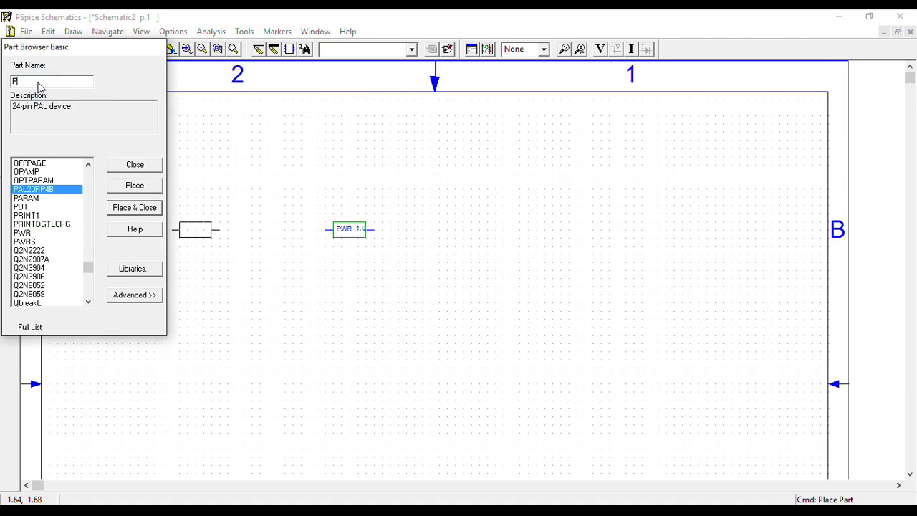
type("op")
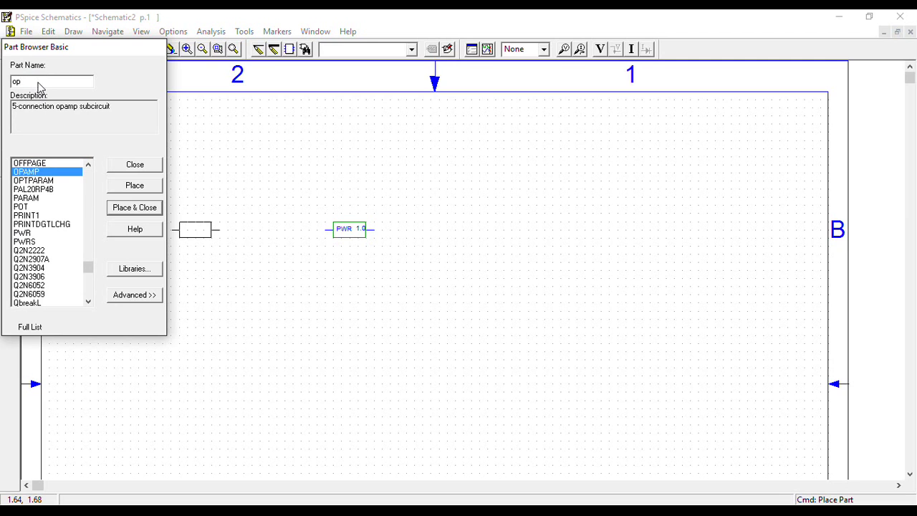
type("07")
left_click(33, 166)
left_click(29, 172)
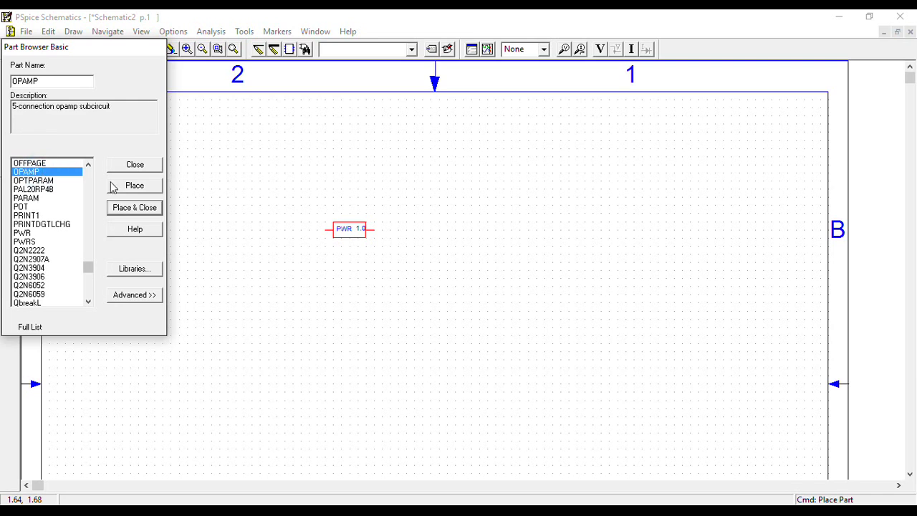
left_click(134, 185)
left_click(465, 228)
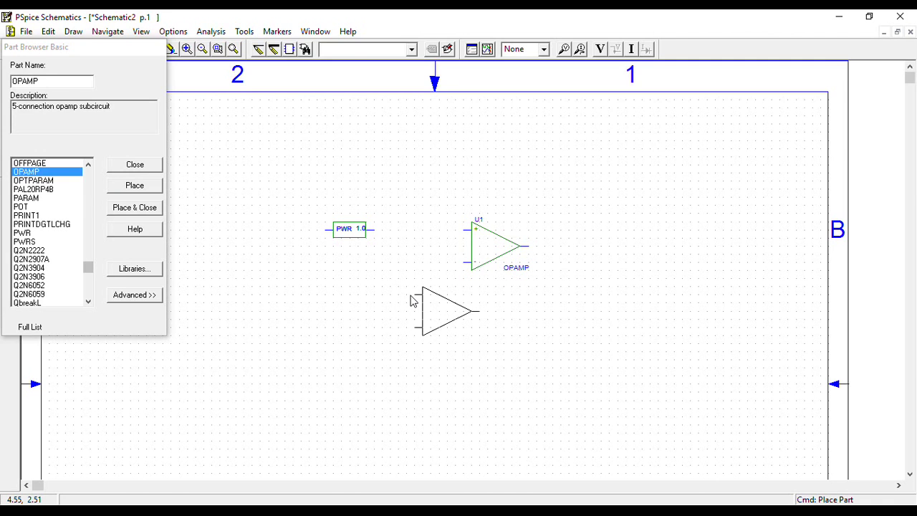
right_click(428, 301)
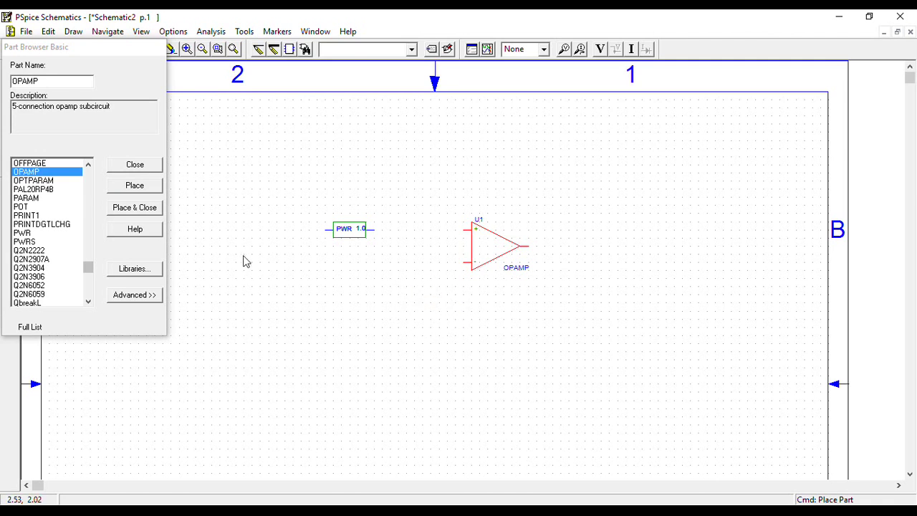
Find the GND_ANALOG part with the name gnd and place one below, between the PWR part and the op-amp.
left_click_drag(50, 83, 3, 85)
type("gnd")
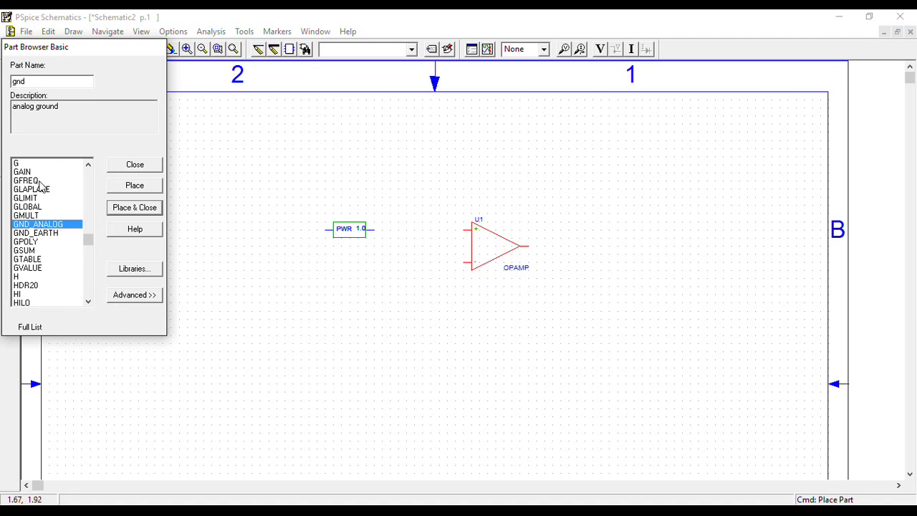
left_click(147, 188)
left_click(426, 284)
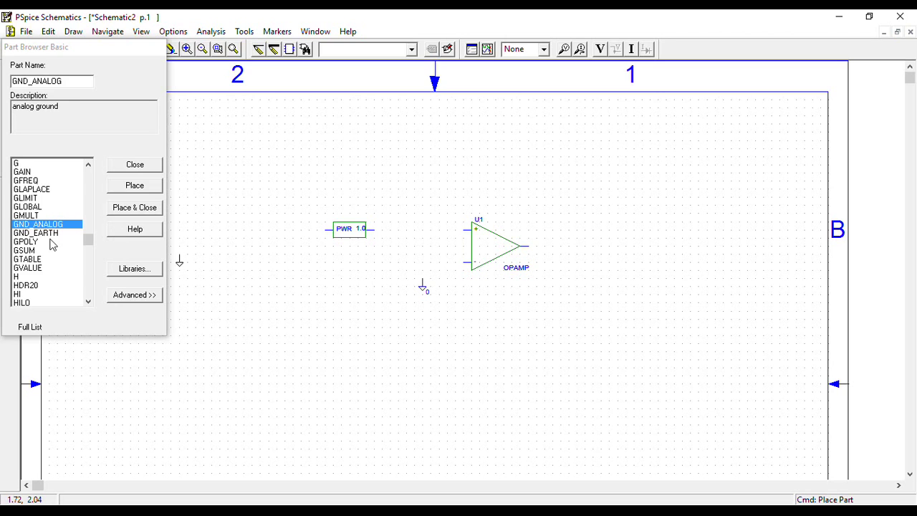